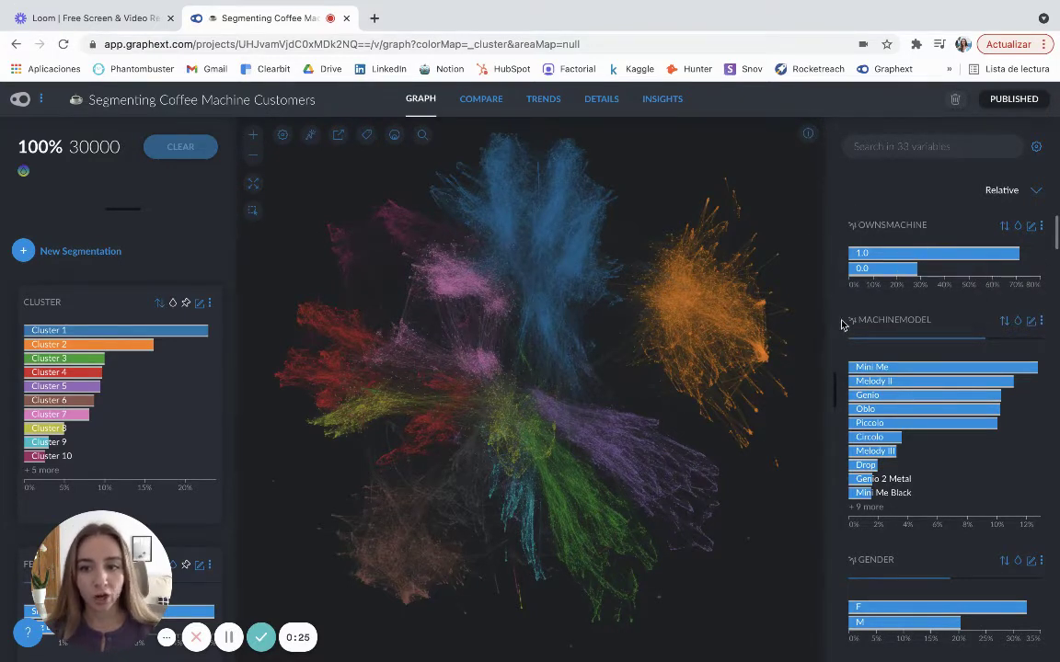
# Filter to male customers who own a Melody II machine, leaving 1129 customers (4%)
pyautogui.scroll(-6, 981, 479)
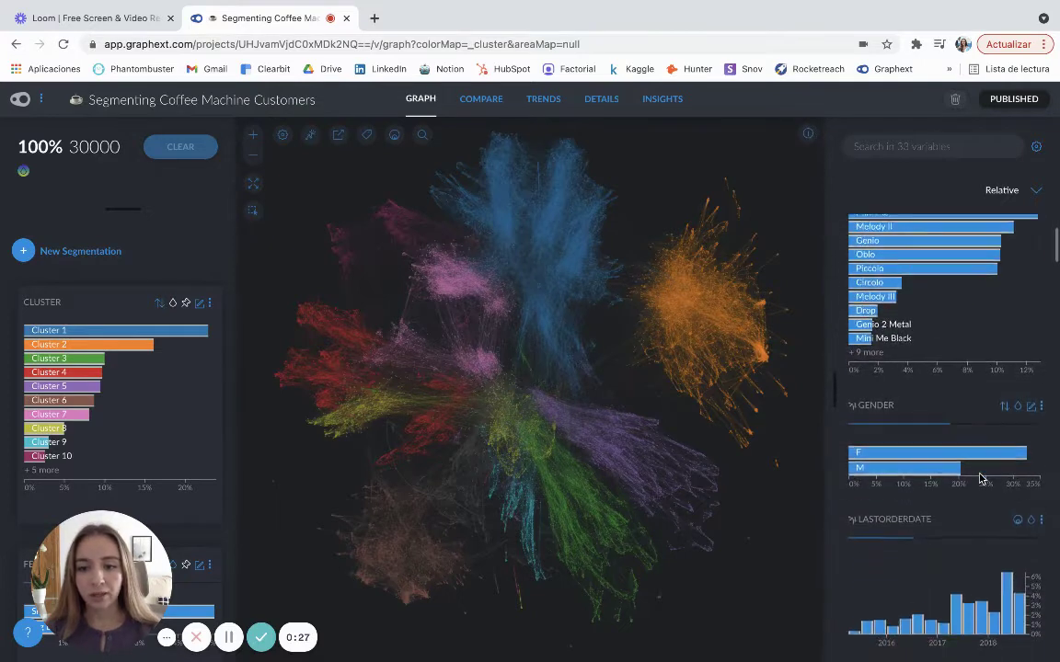
pyautogui.scroll(-5, 897, 429)
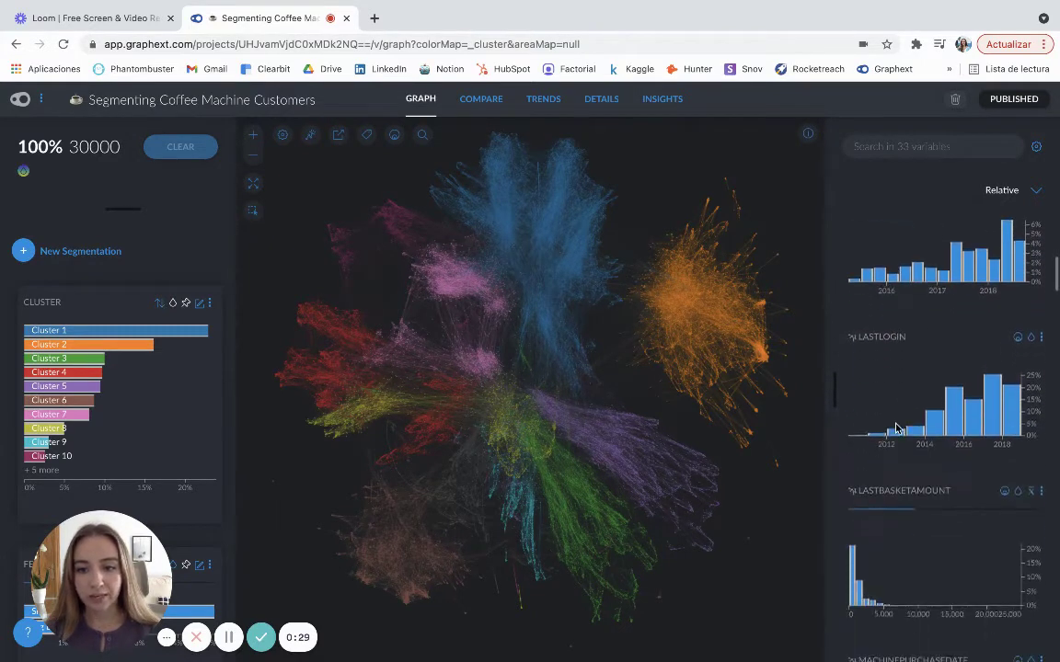
pyautogui.scroll(-1, 931, 537)
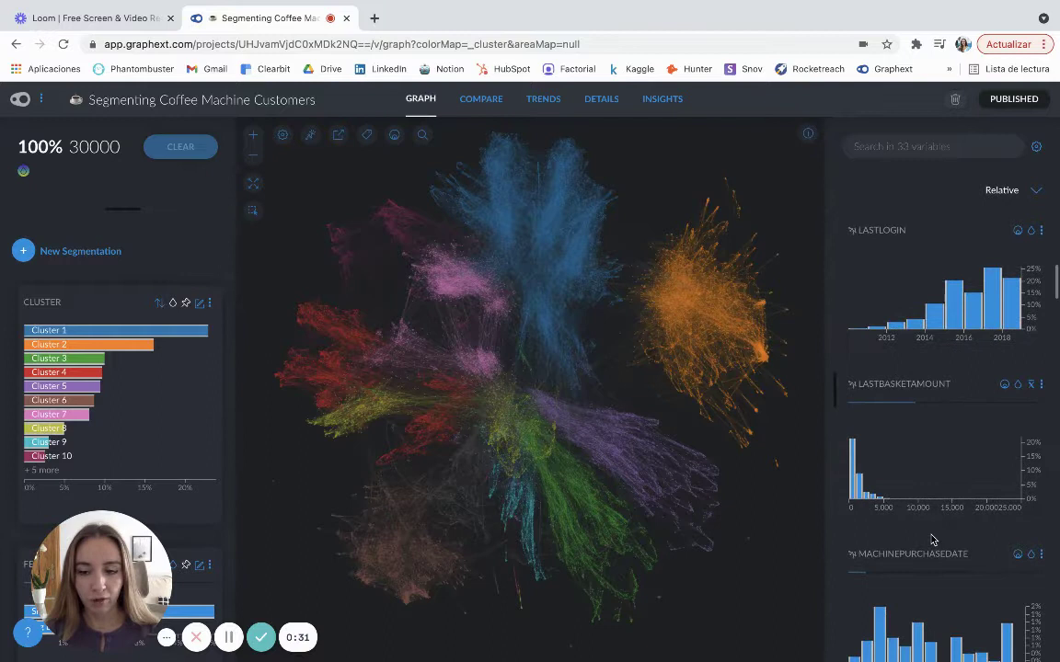
pyautogui.scroll(-5, 931, 540)
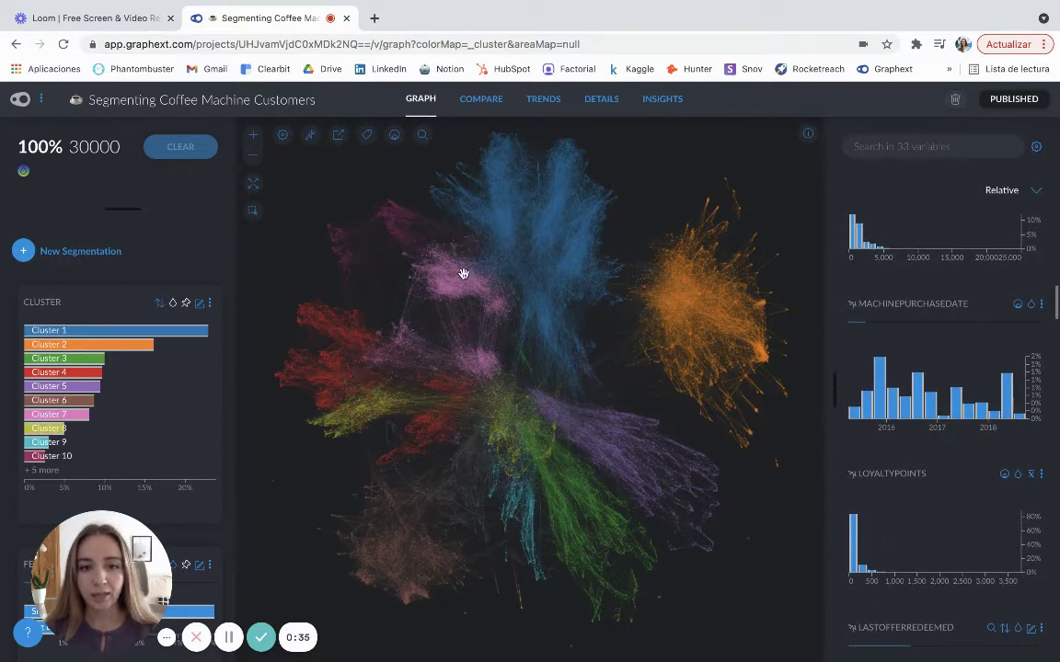
pyautogui.moveTo(464, 273); pyautogui.dragTo(461, 302)
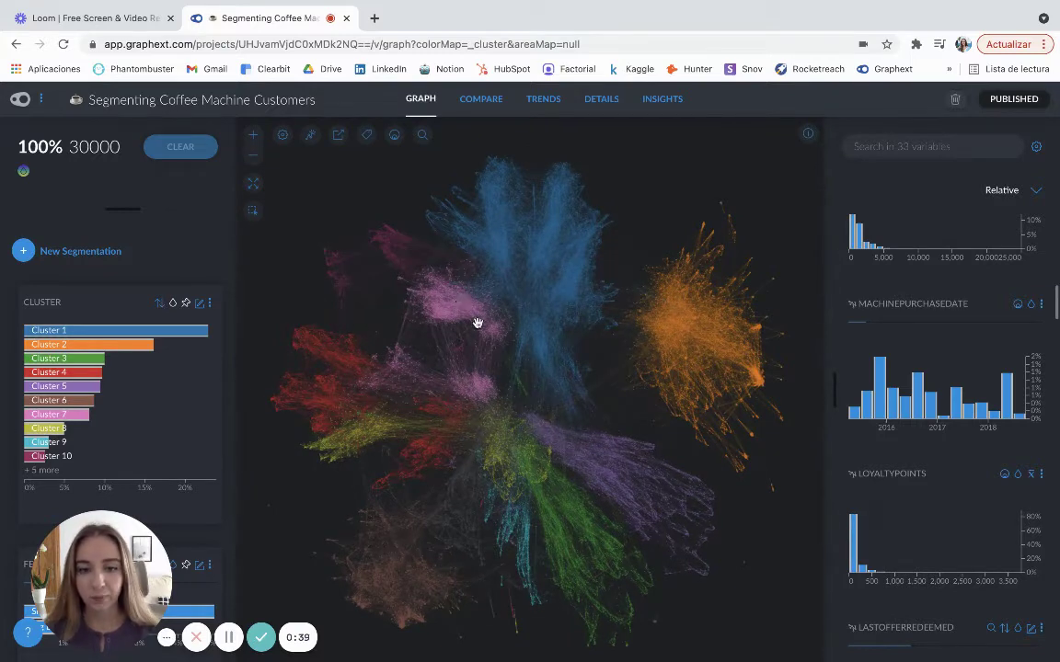
pyautogui.moveTo(484, 341); pyautogui.dragTo(487, 330)
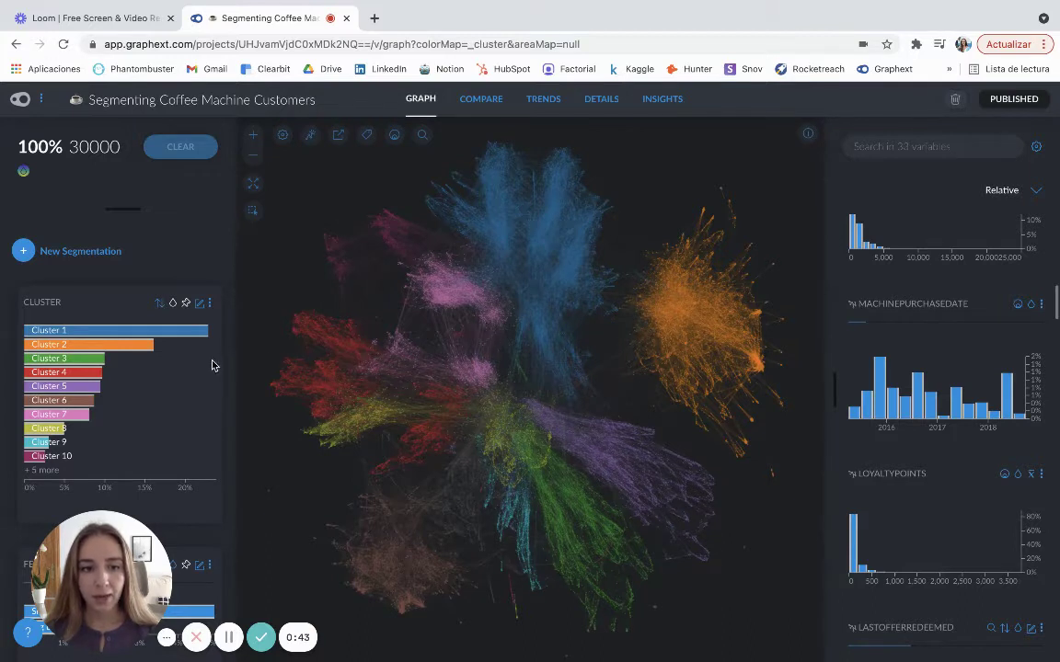
pyautogui.scroll(10, 929, 346)
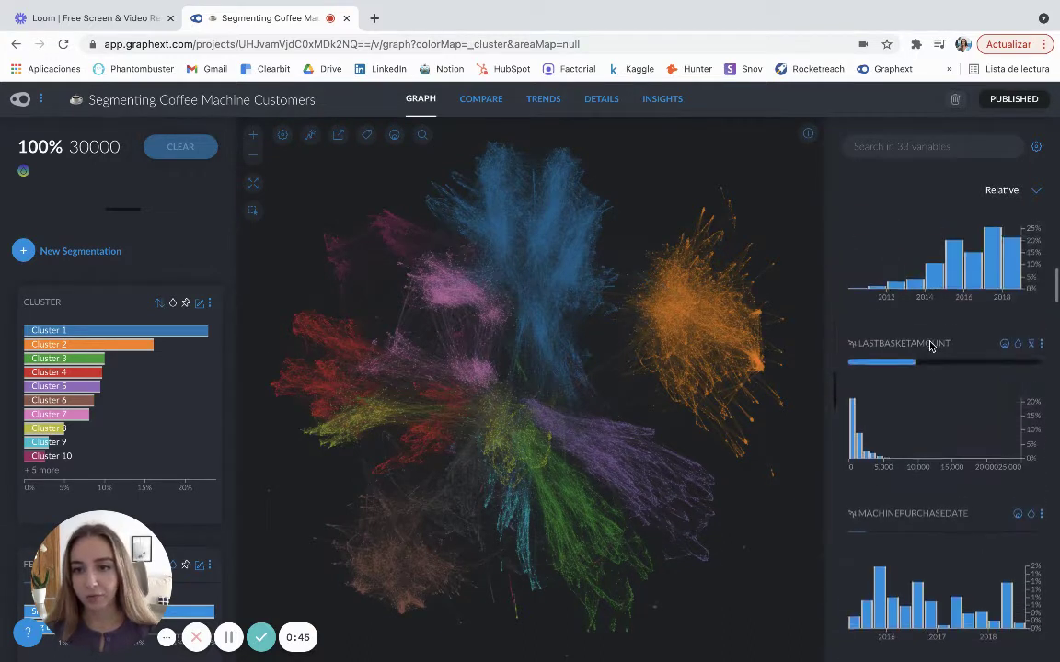
pyautogui.scroll(3, 929, 342)
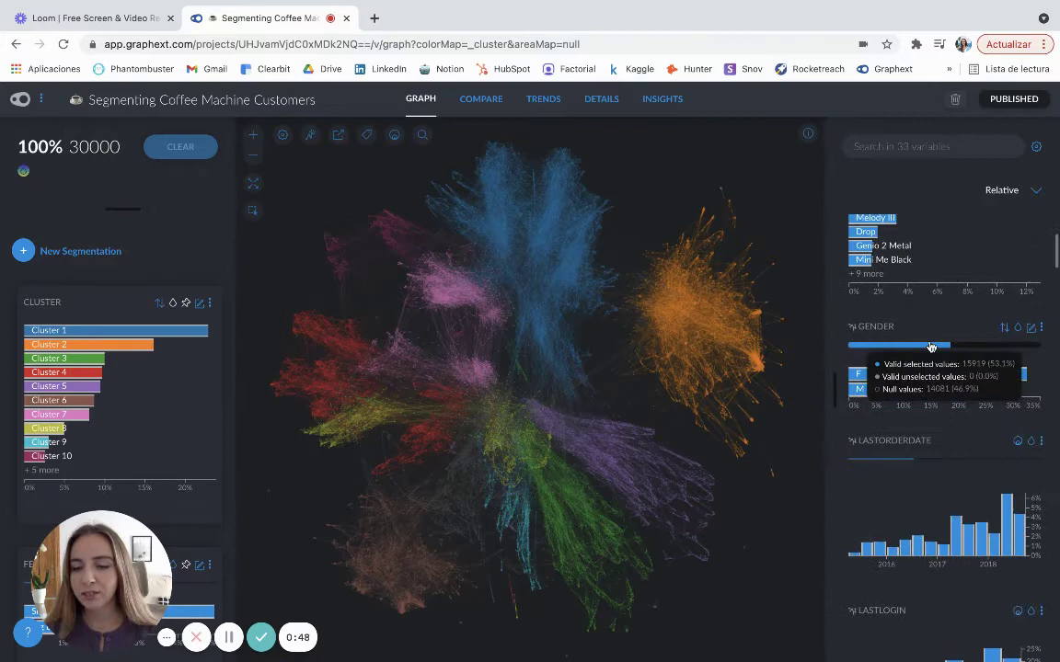
pyautogui.moveTo(924, 397)
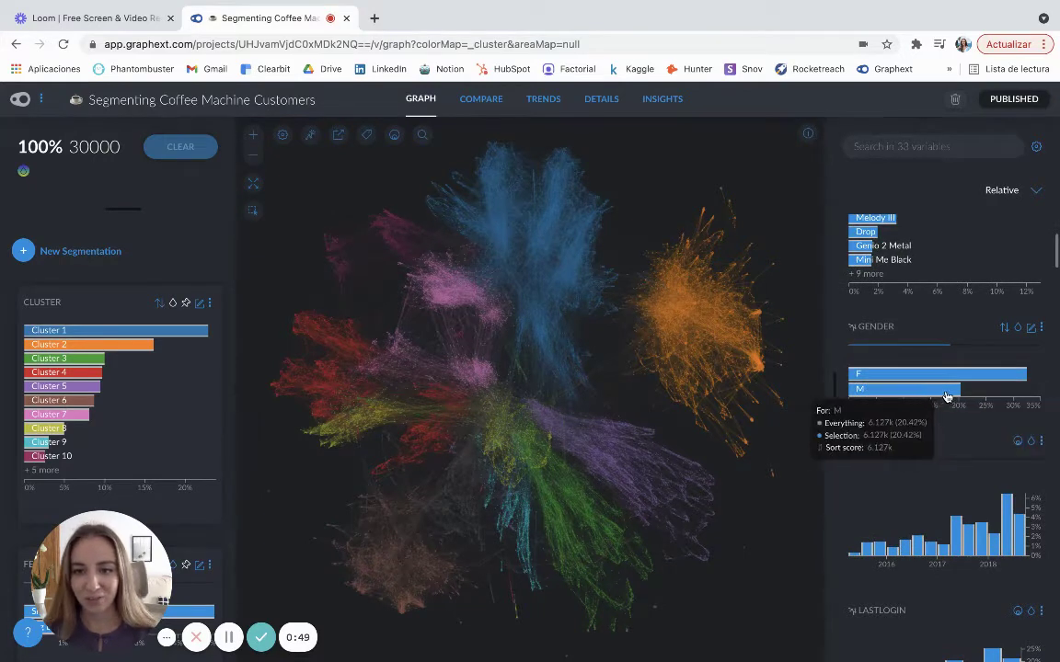
pyautogui.click(948, 397)
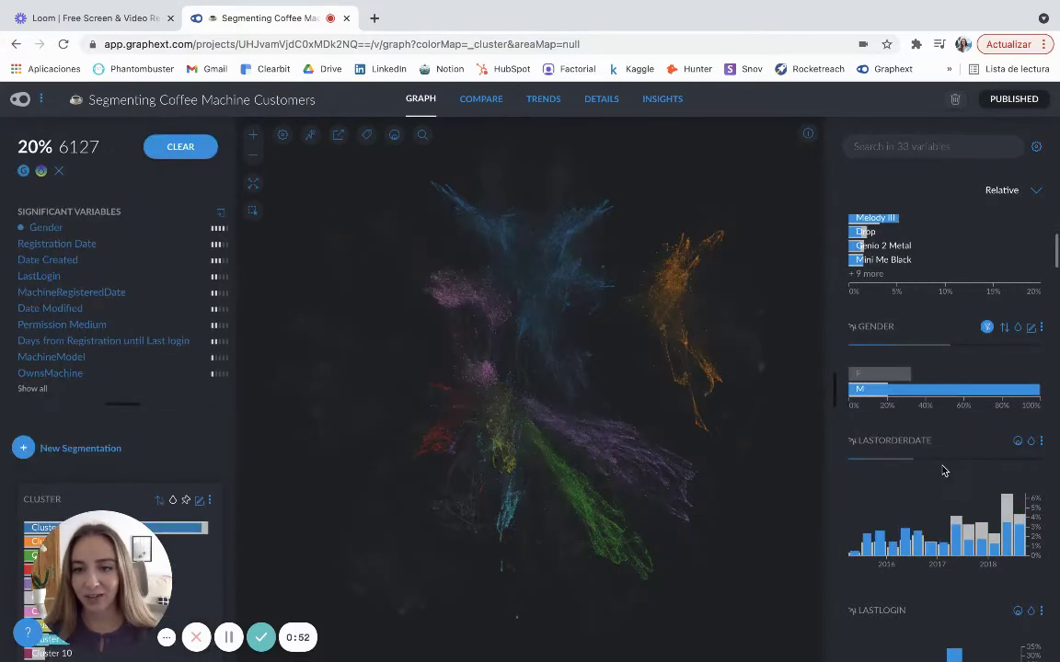
pyautogui.scroll(5, 920, 471)
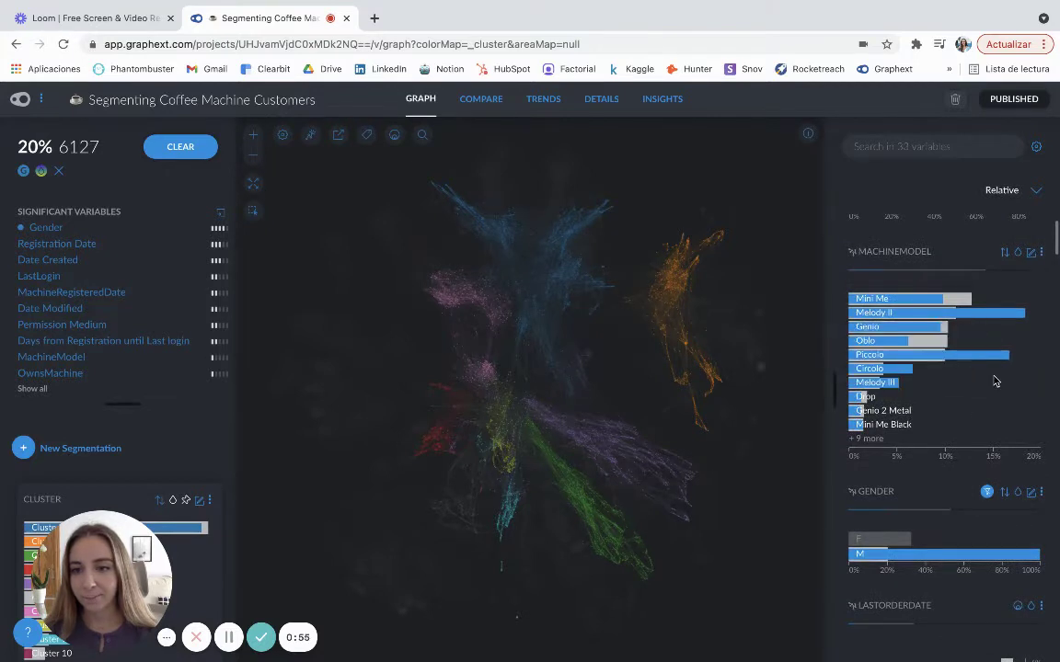
pyautogui.click(982, 315)
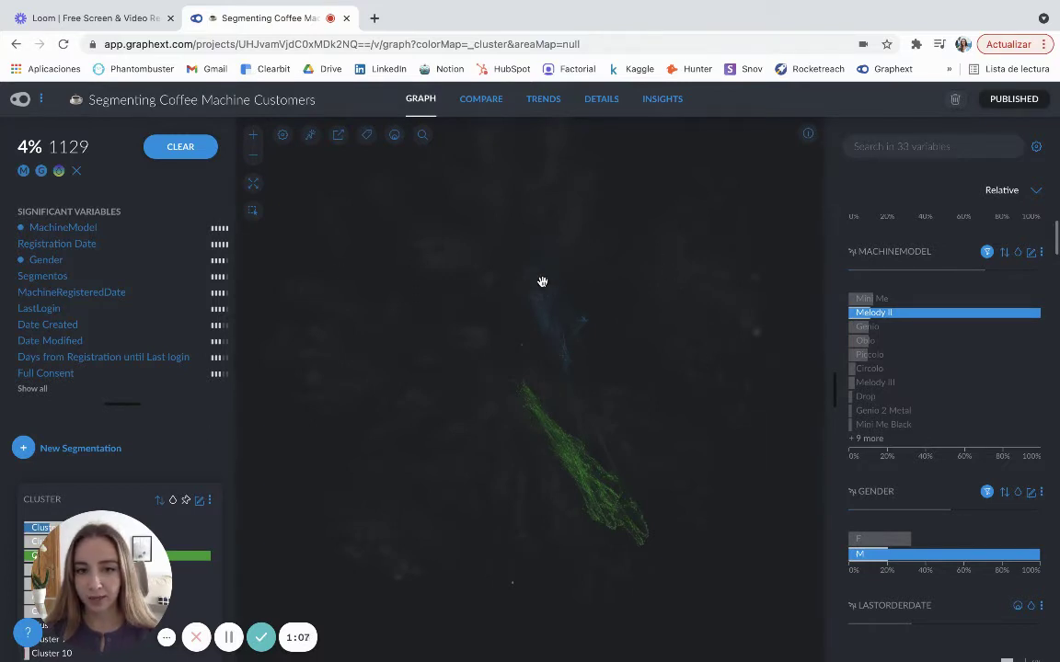
# Save the 1129-customer selection as an insight titled 'male - Melody II'
pyautogui.click(311, 137)
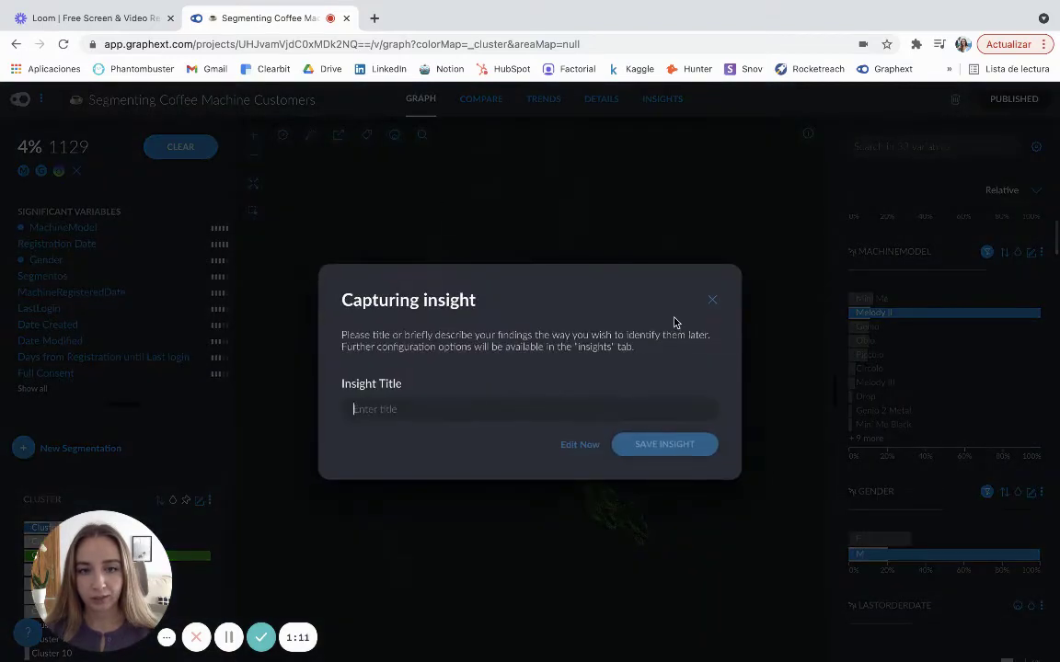
pyautogui.click(716, 302)
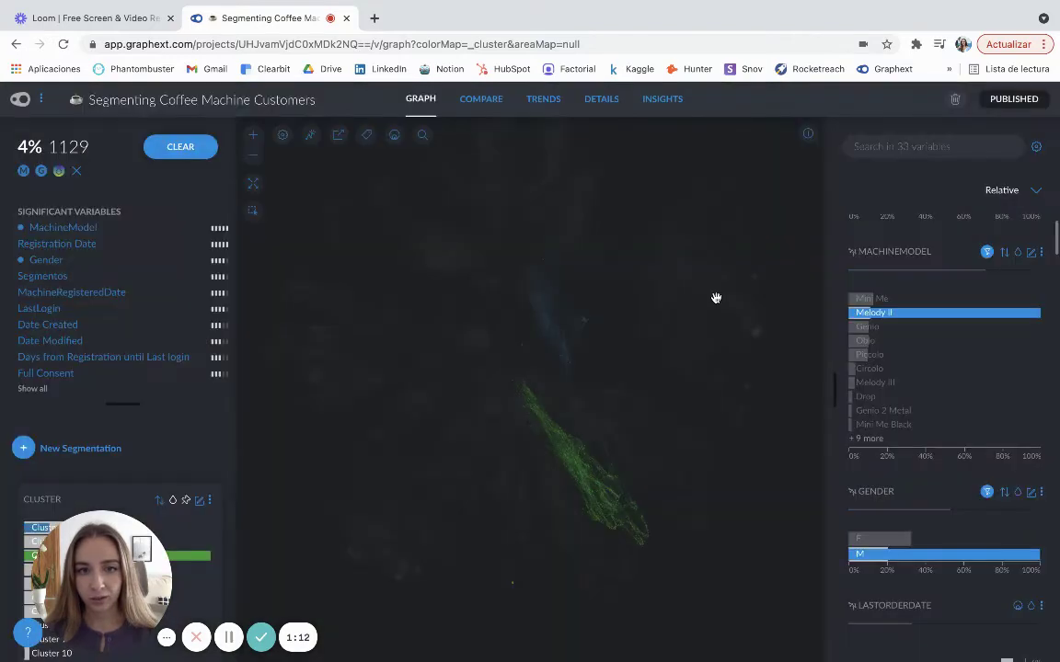
pyautogui.click(312, 137)
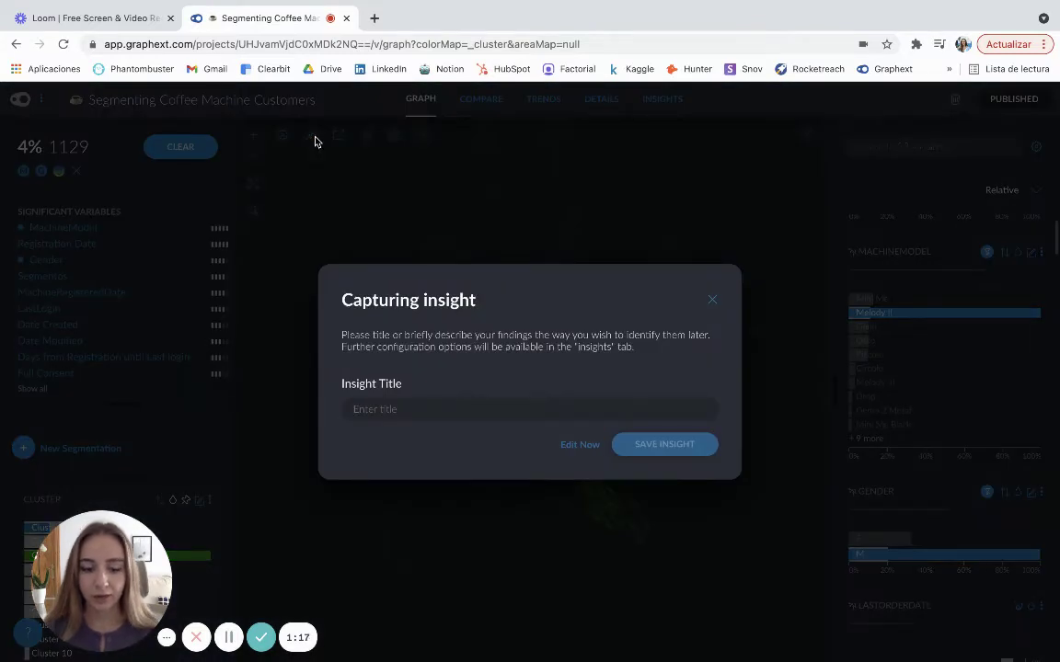
pyautogui.write('male - Melody II')
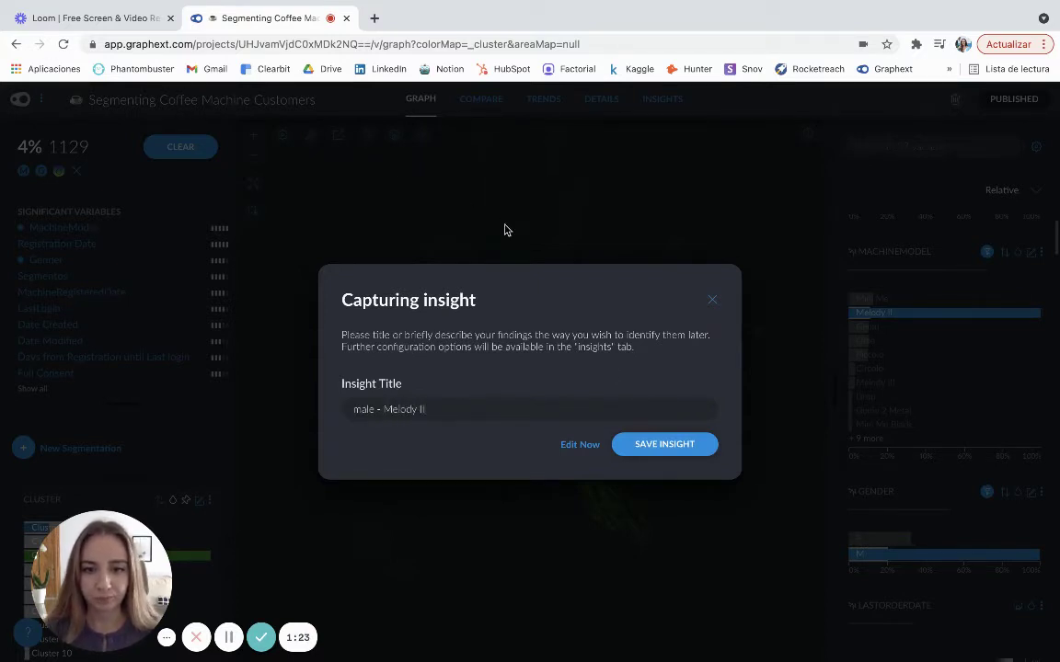
pyautogui.click(655, 444)
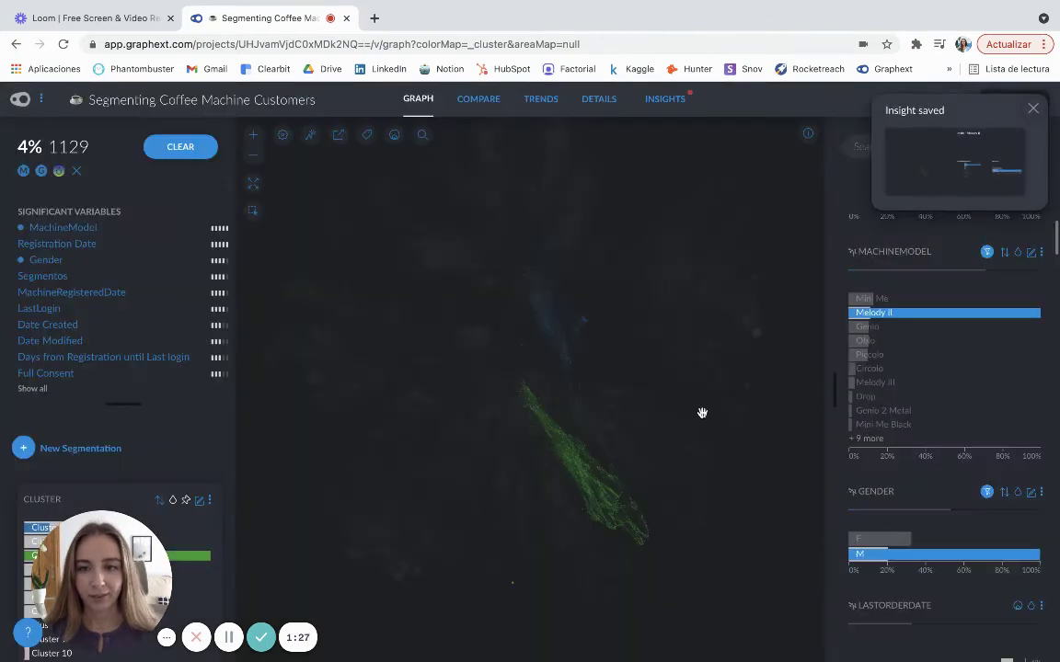
# Clear the selection back to all 30000 customers, checking the MachineModel and Gender option menus
pyautogui.click(182, 150)
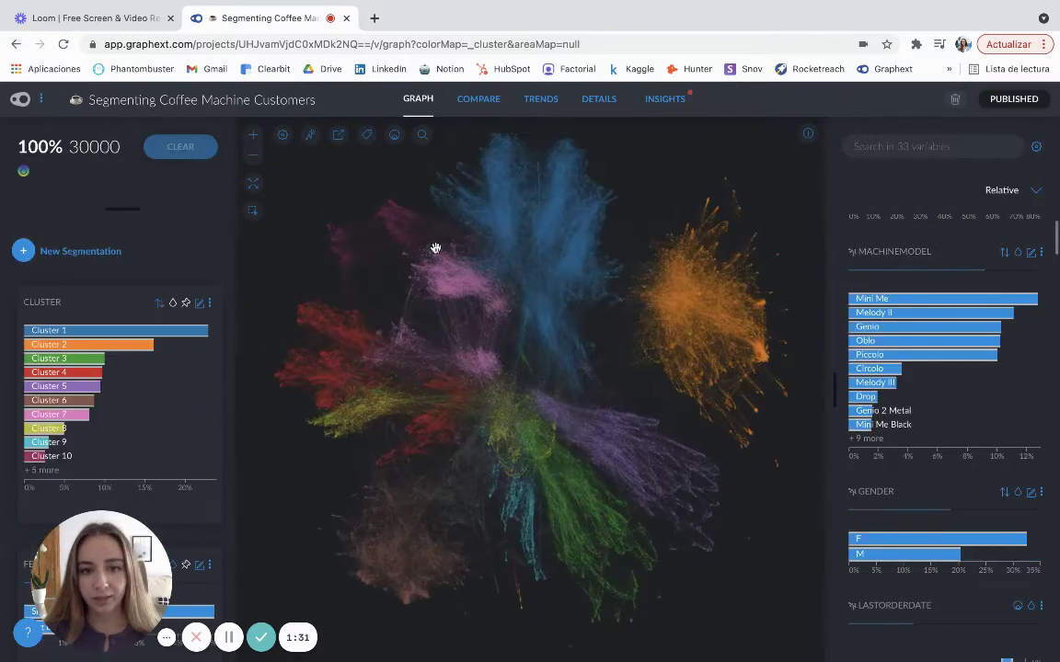
pyautogui.click(1042, 252)
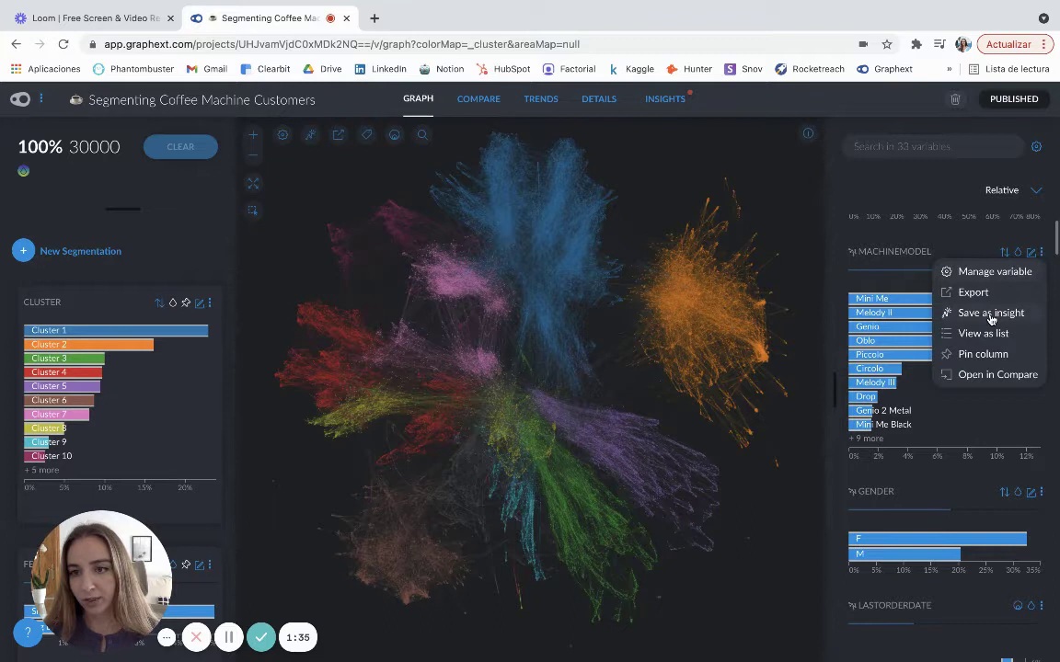
pyautogui.click(1043, 493)
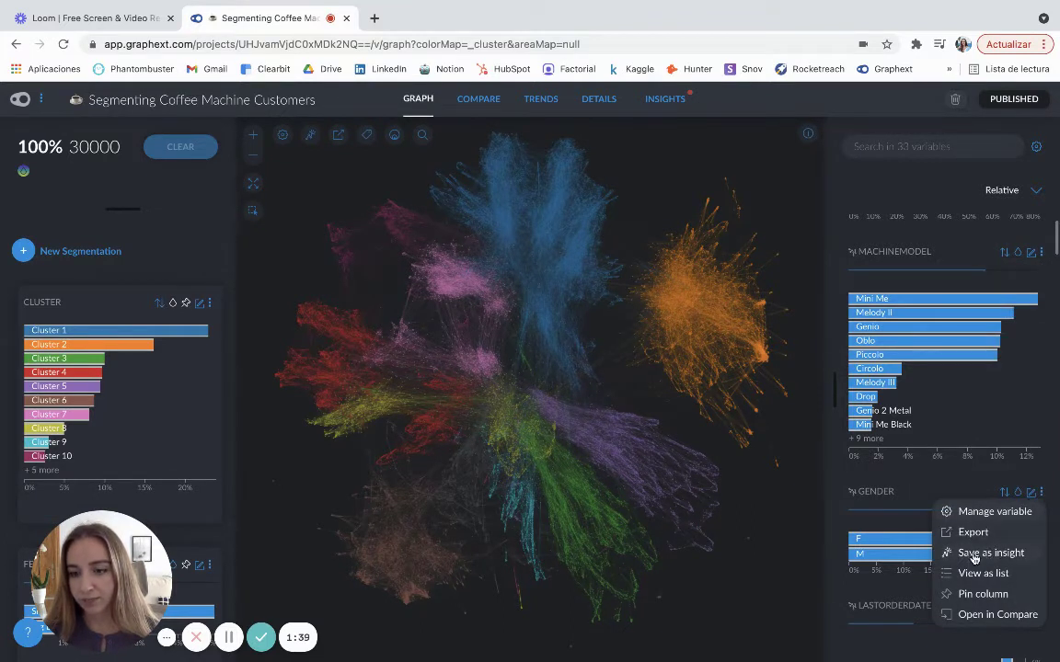
pyautogui.click(1044, 493)
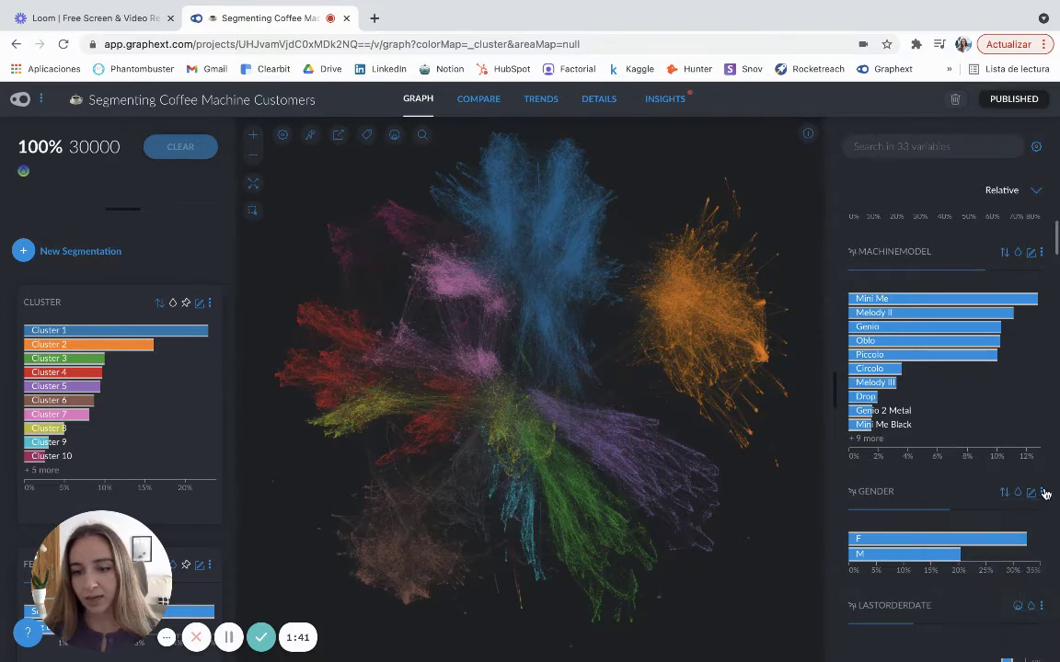
# Compare the Females Small basket segment with the Females Big basket segment, reviewing the LastBasketAmount and Cluster charts
pyautogui.click(469, 100)
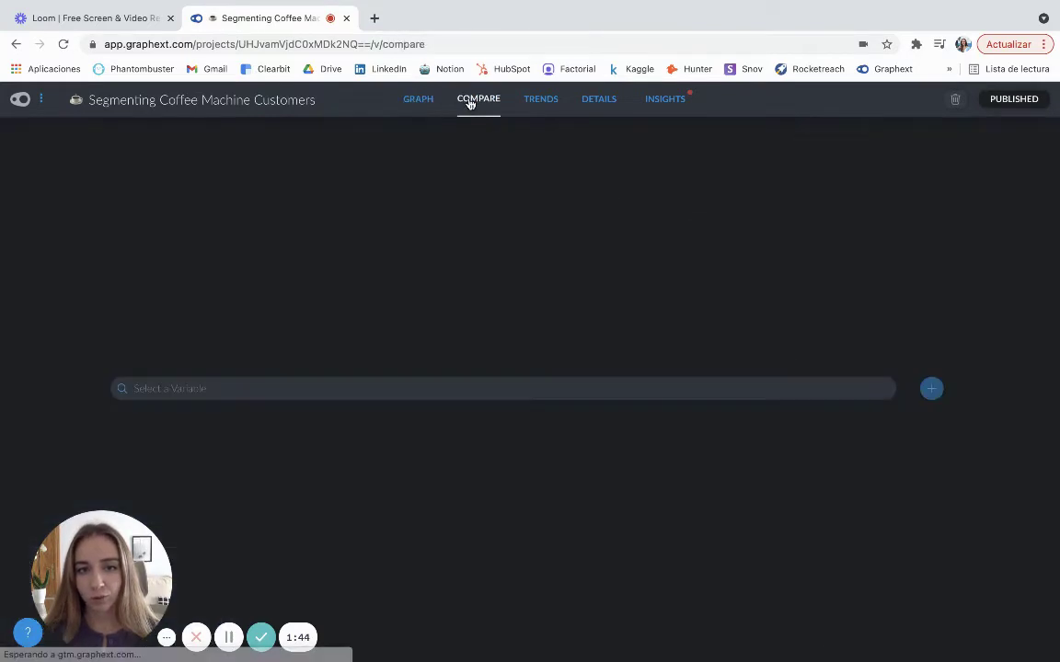
pyautogui.click(464, 388)
pyautogui.click(352, 463)
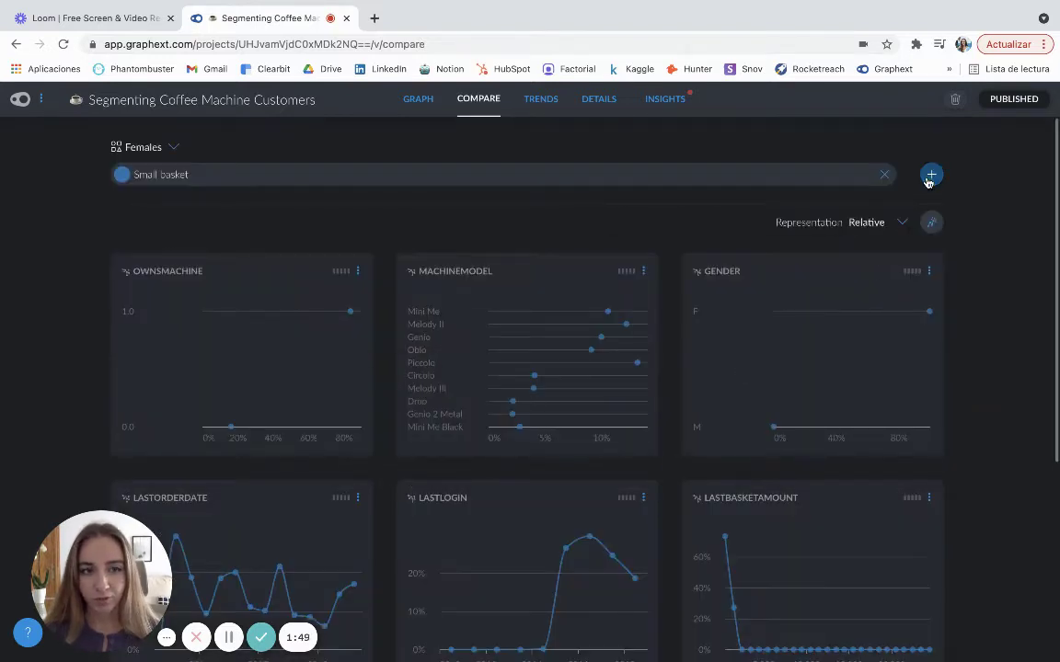
pyautogui.click(929, 181)
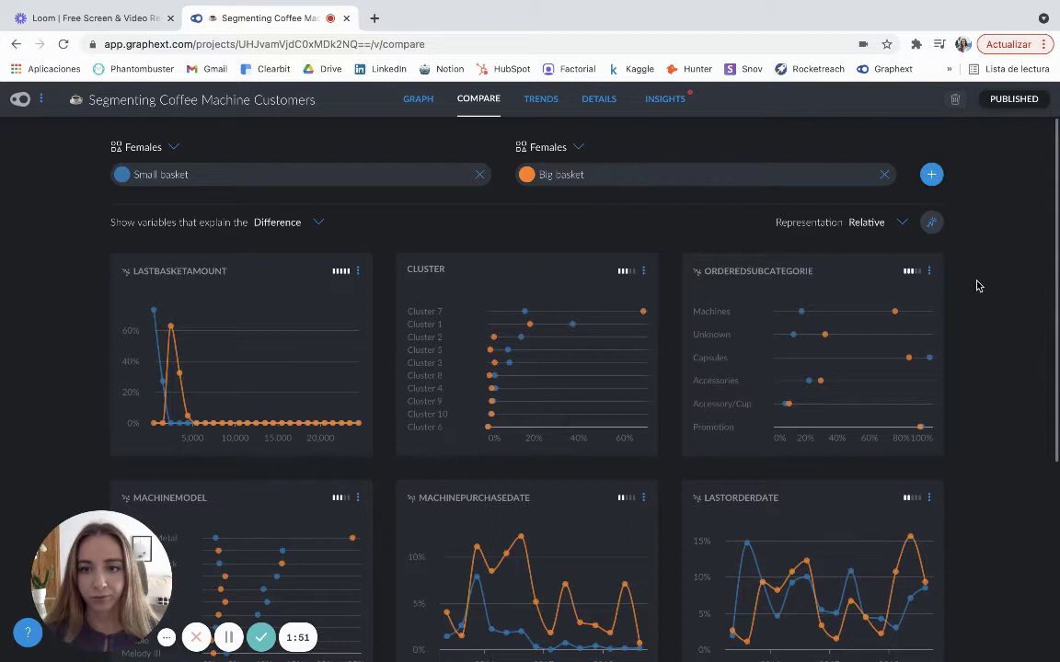
pyautogui.scroll(-1, 975, 289)
pyautogui.scroll(1, 975, 289)
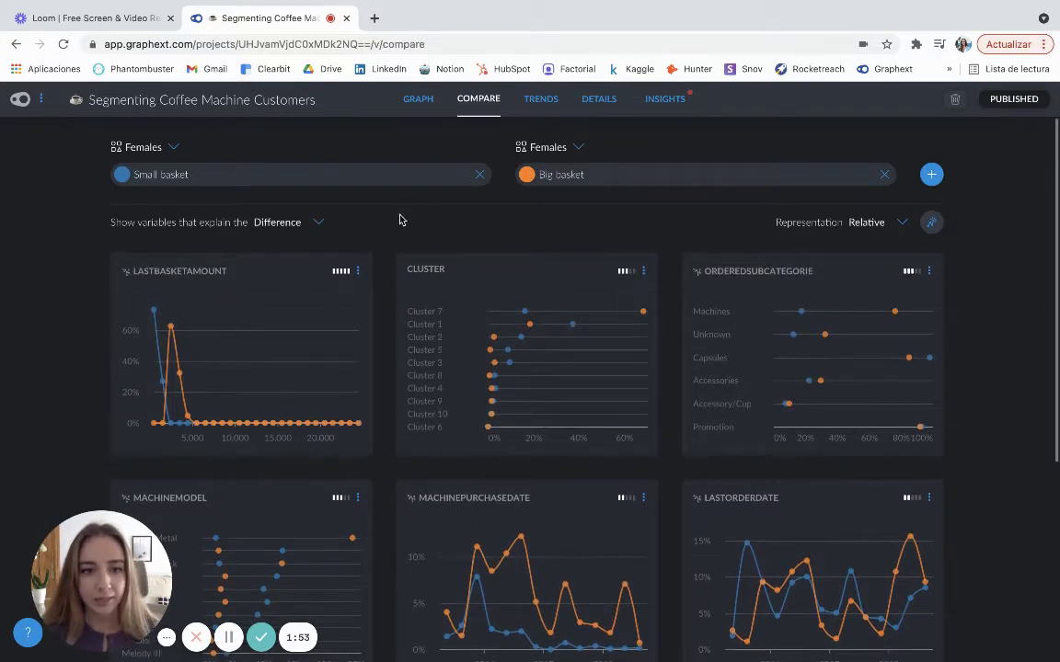
pyautogui.click(357, 271)
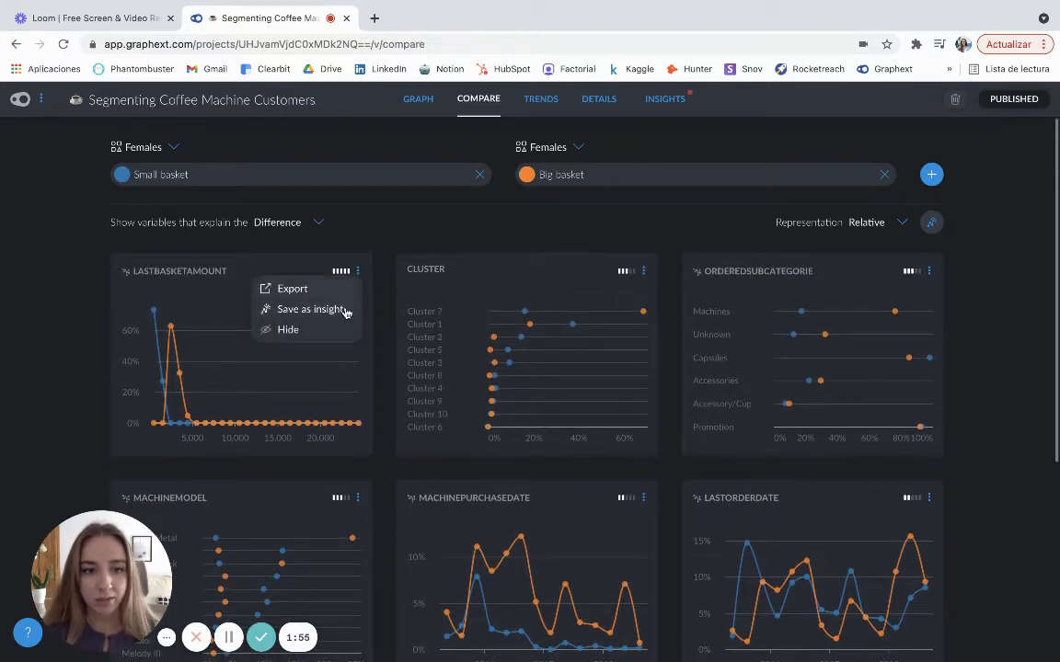
pyautogui.click(643, 270)
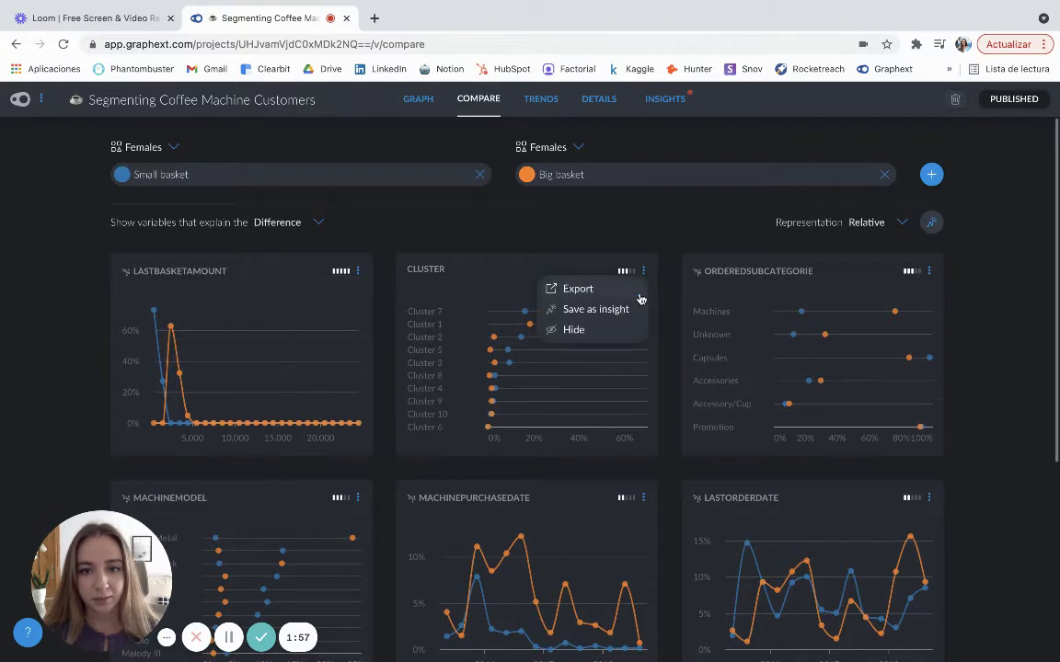
pyautogui.click(541, 100)
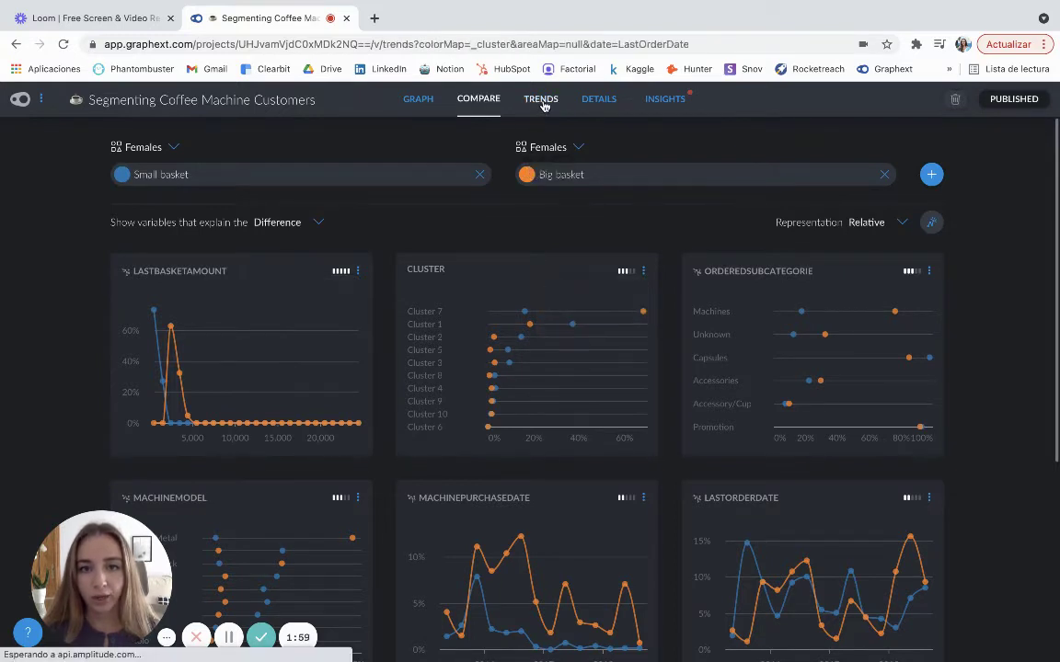
# Plot quarterly node count by LastOrderDate as Compared Segments lines for Clusters 1–4
pyautogui.click(635, 366)
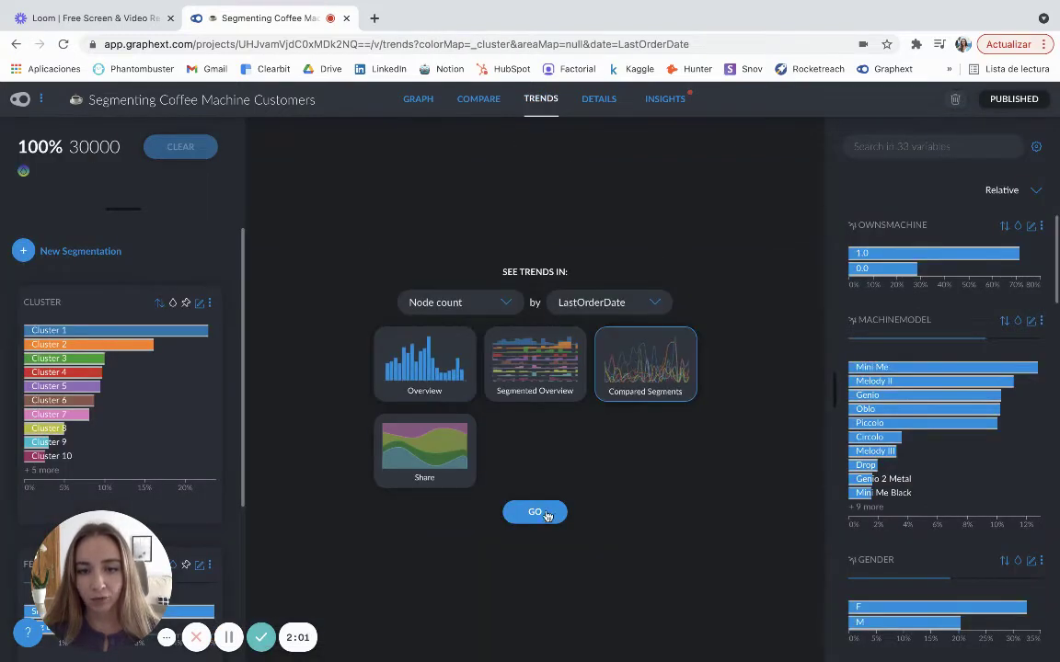
pyautogui.click(543, 512)
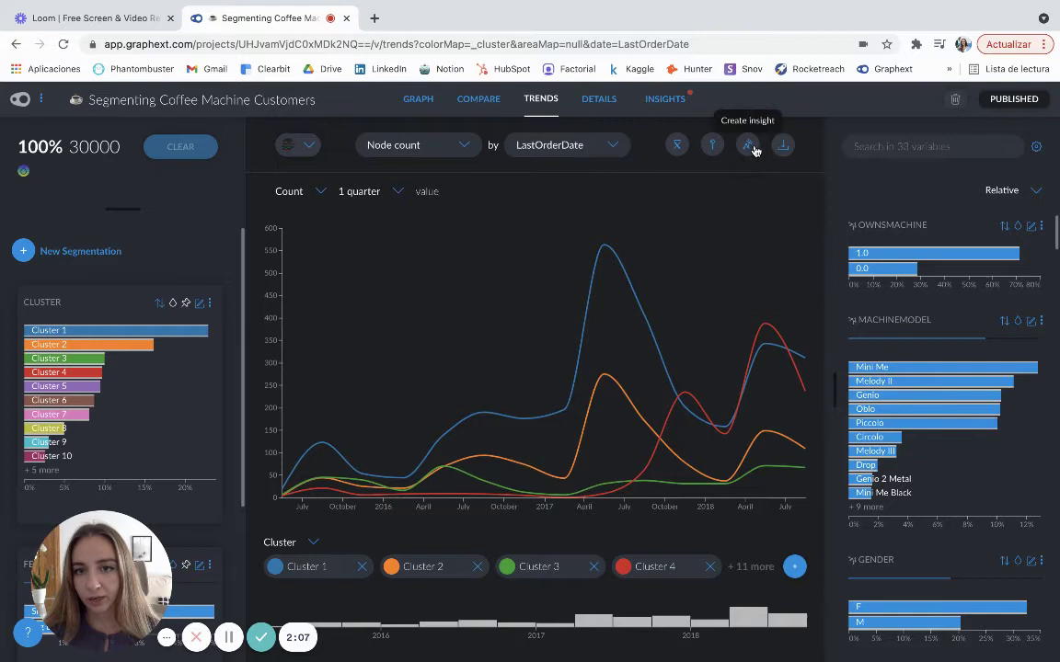
# Scroll the Insights page down to the male - Melody II insight card
pyautogui.click(674, 101)
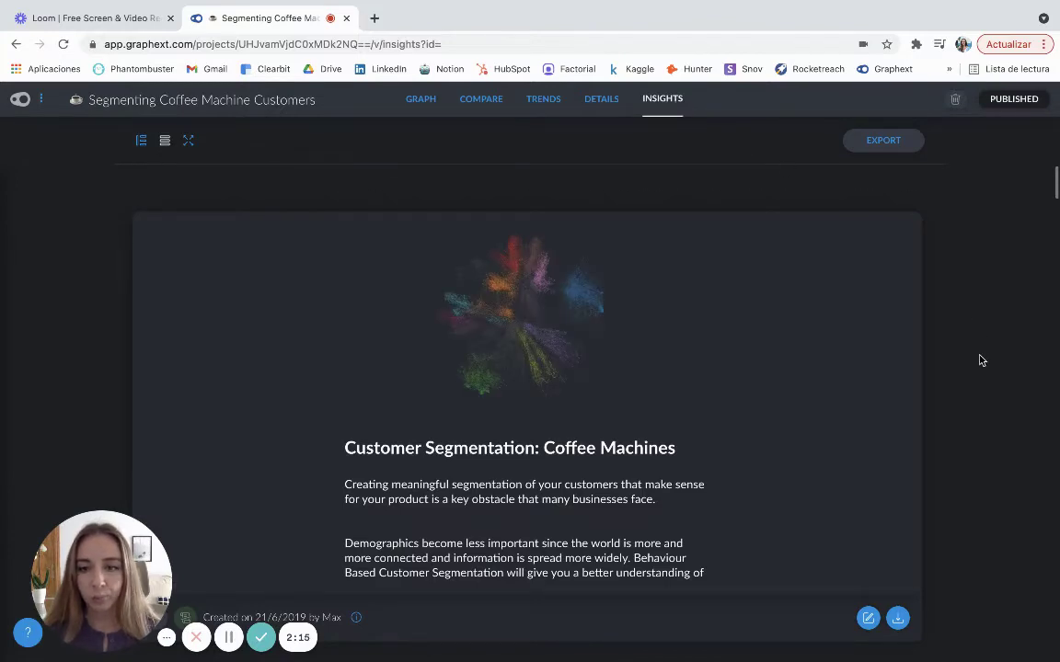
pyautogui.scroll(-5, 981, 360)
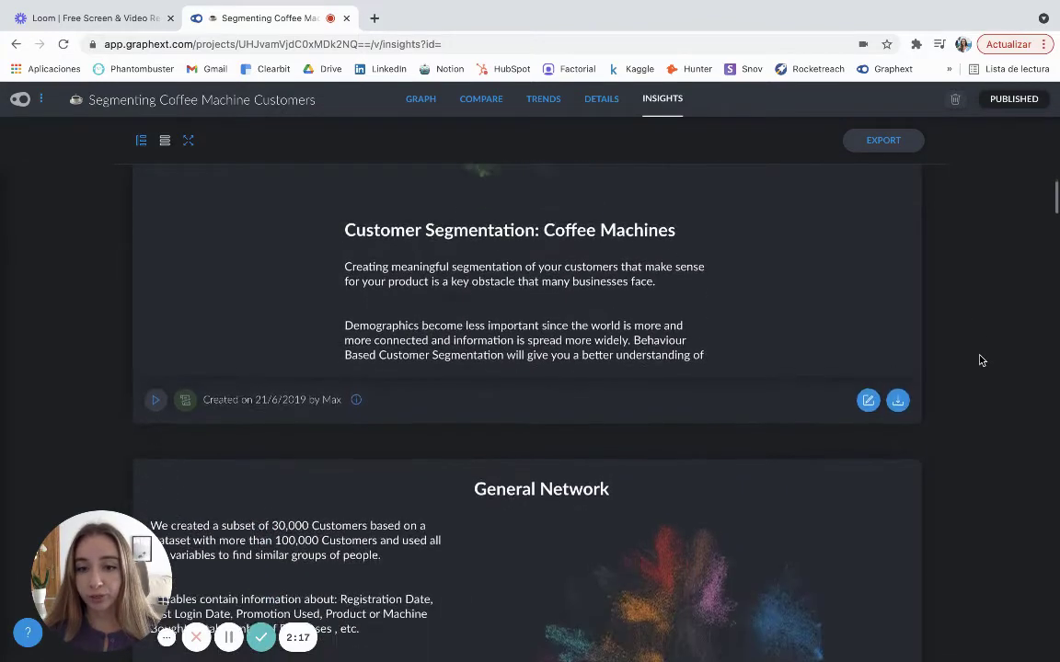
pyautogui.scroll(-10, 982, 361)
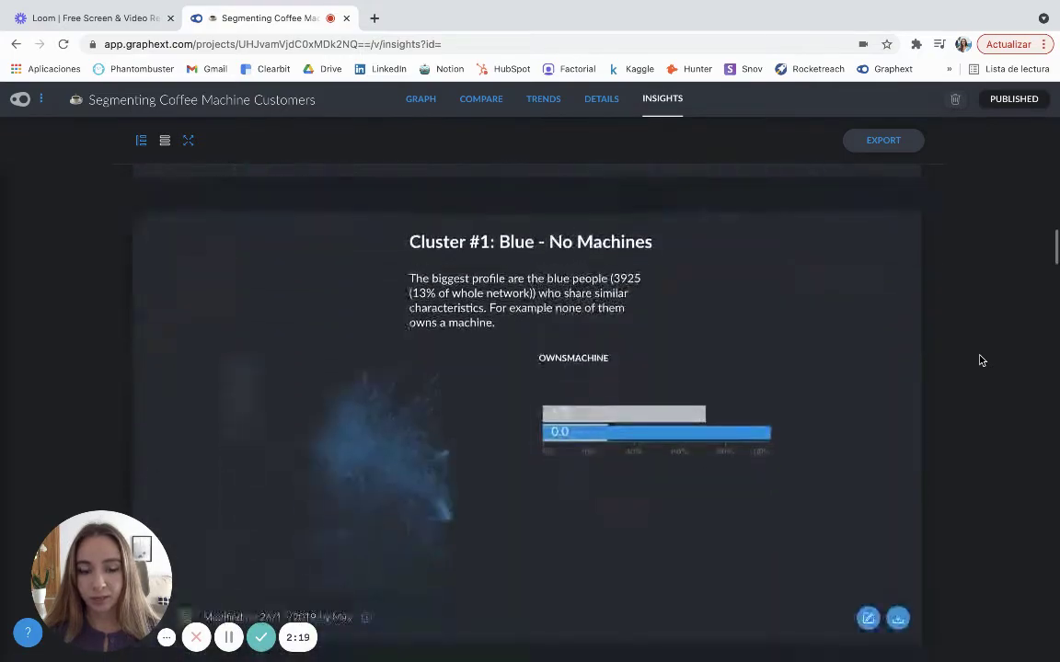
pyautogui.scroll(-15, 982, 361)
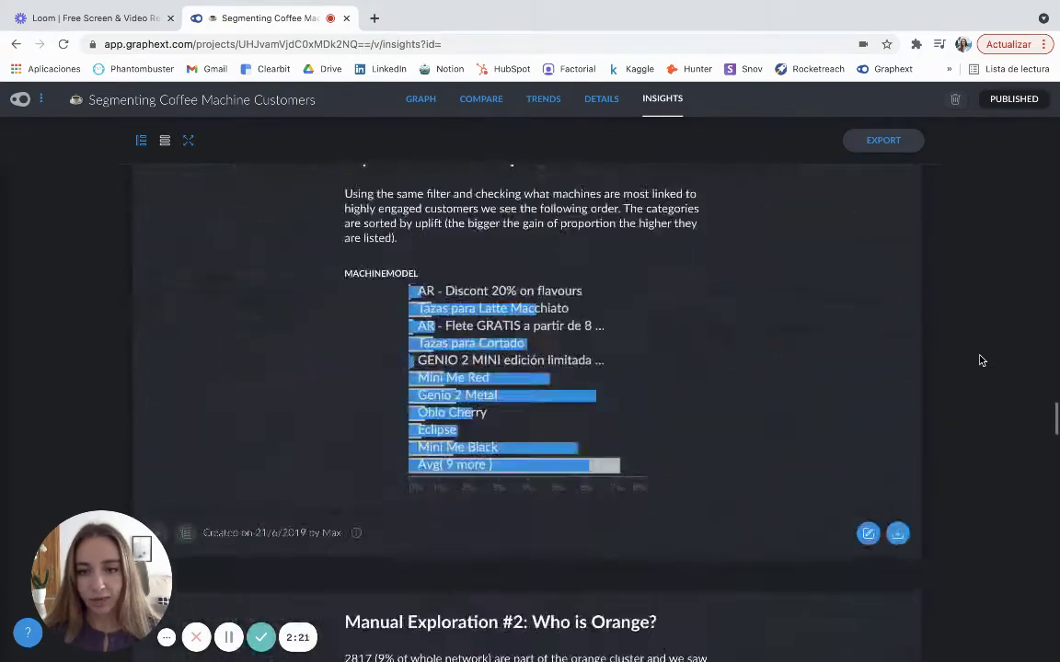
pyautogui.scroll(-20, 981, 361)
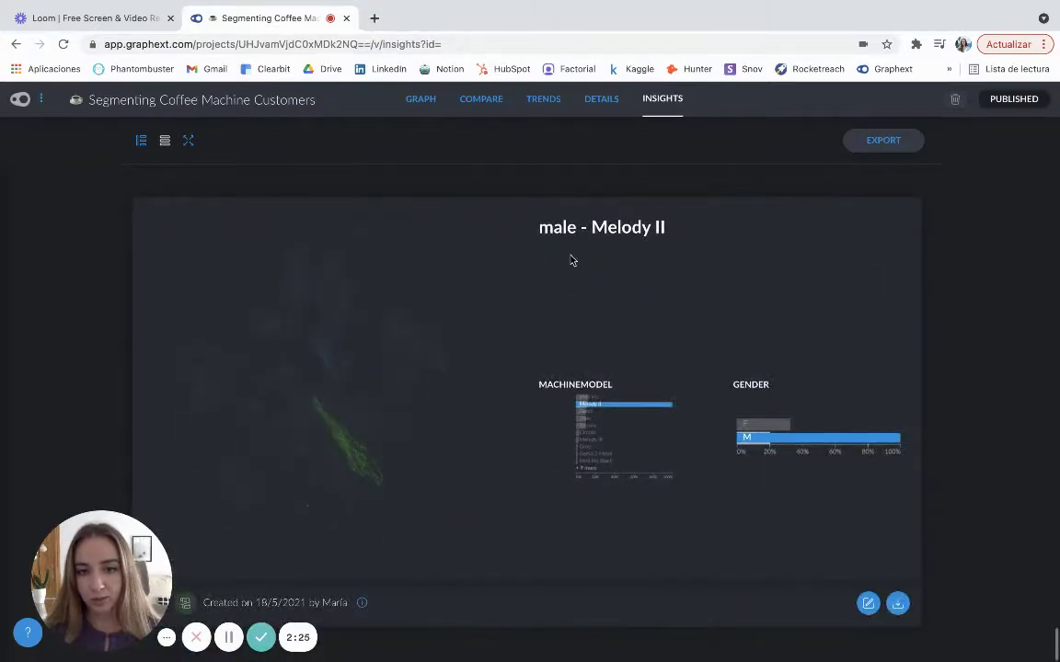
# Shorten the male - Melody II card's map image and move the MachineModel and Gender charts lower
pyautogui.click(868, 604)
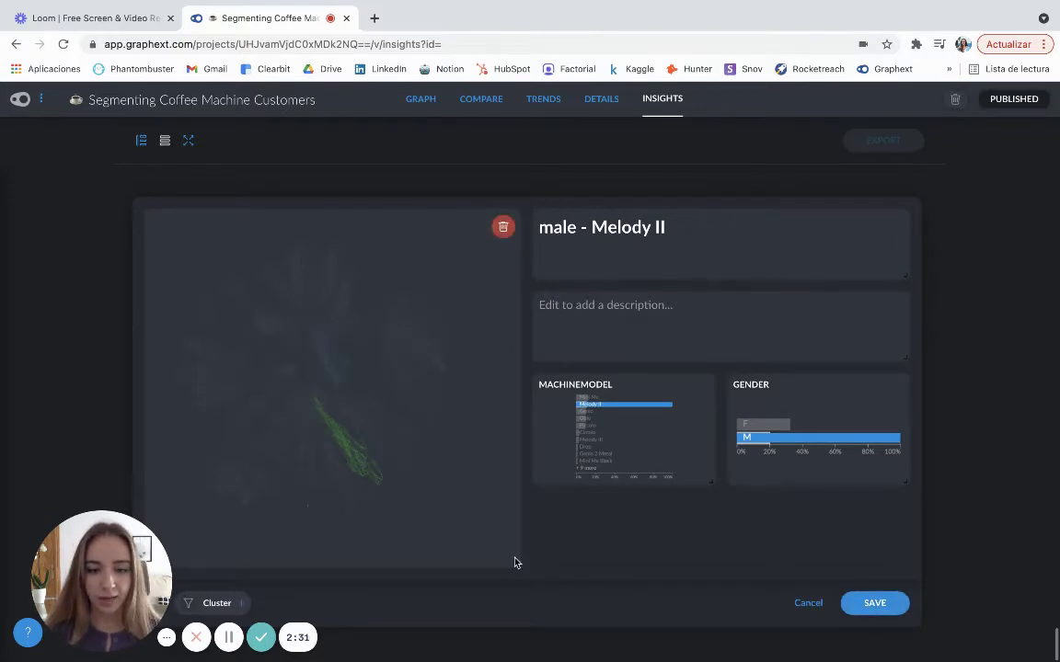
pyautogui.moveTo(515, 563); pyautogui.dragTo(521, 401)
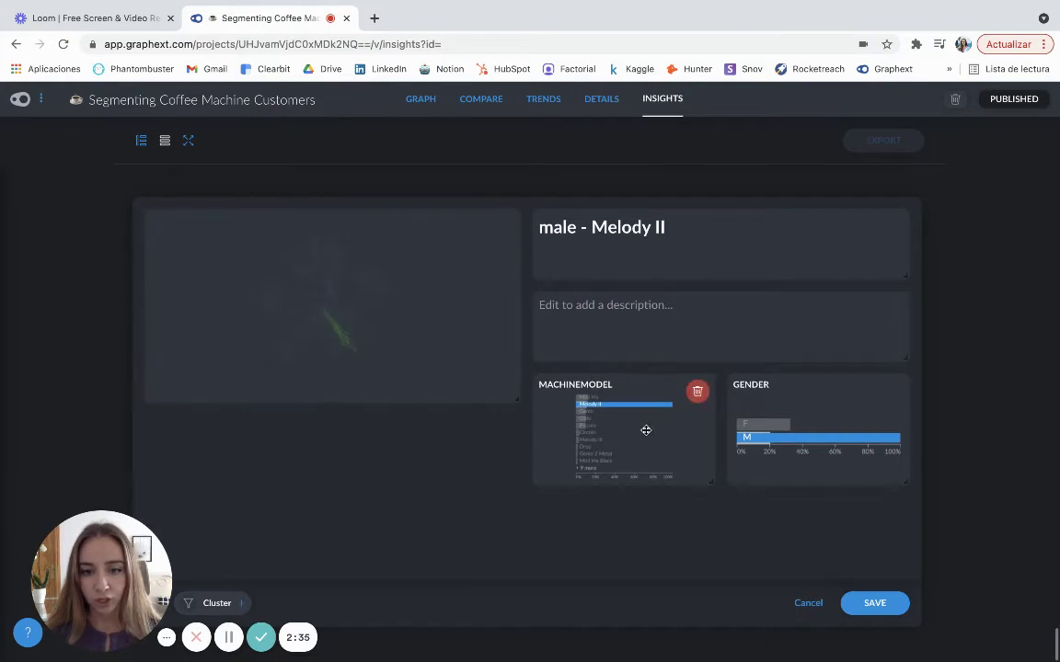
pyautogui.moveTo(646, 430); pyautogui.dragTo(646, 511)
pyautogui.moveTo(780, 446); pyautogui.dragTo(784, 528)
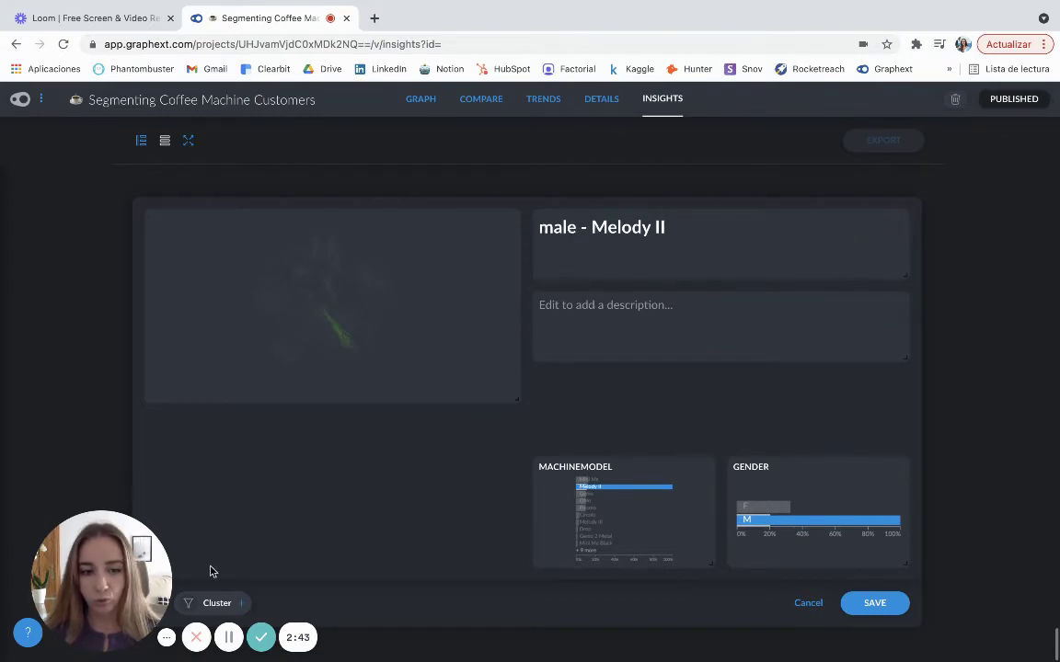
pyautogui.moveTo(131, 582); pyautogui.dragTo(108, 373)
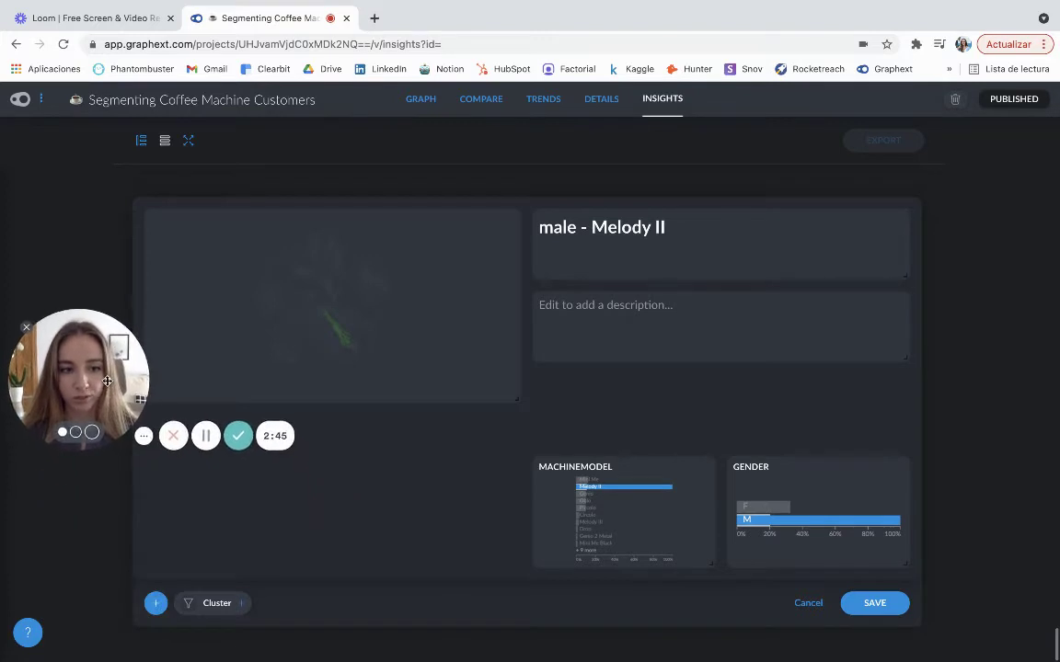
# Add LoyaltyPoints statistics to the insight, shorten the table, then remove it from the layout
pyautogui.click(155, 602)
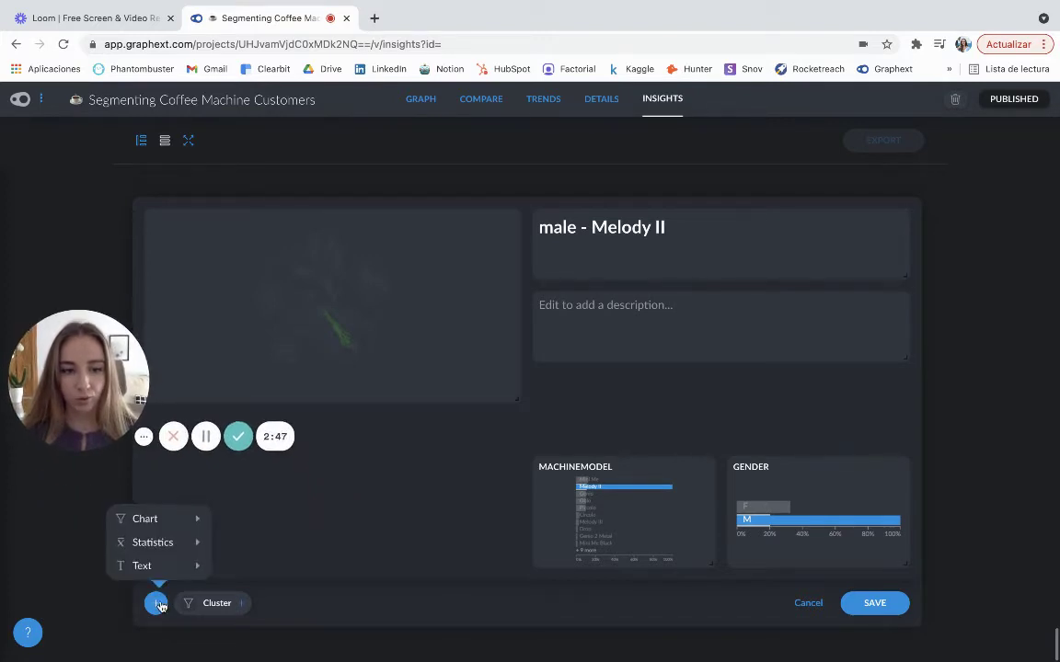
pyautogui.moveTo(183, 544)
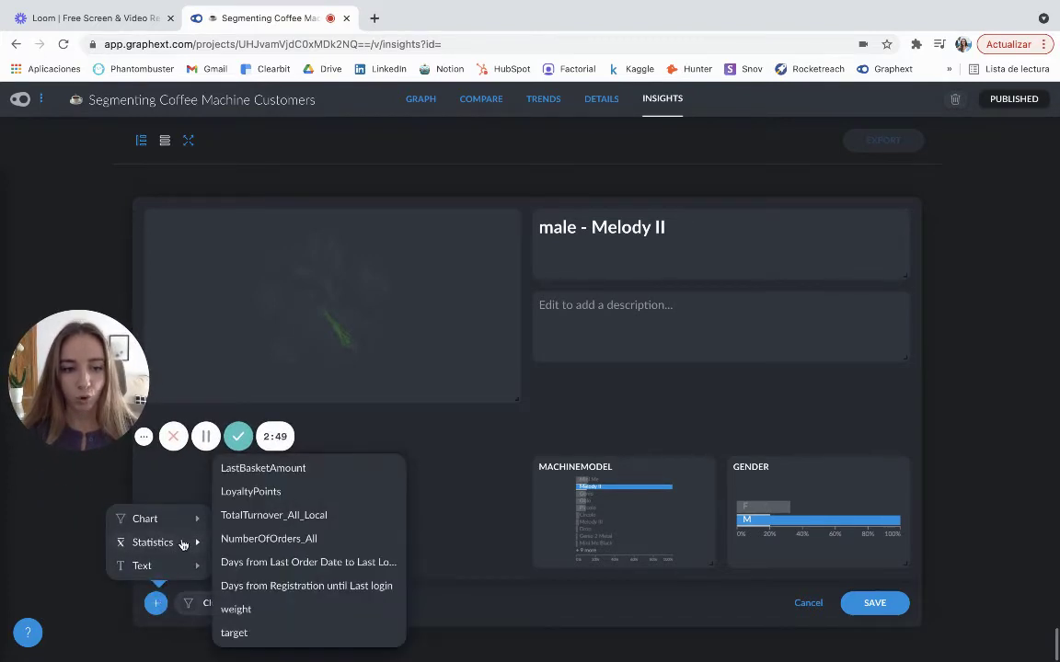
pyautogui.moveTo(182, 520)
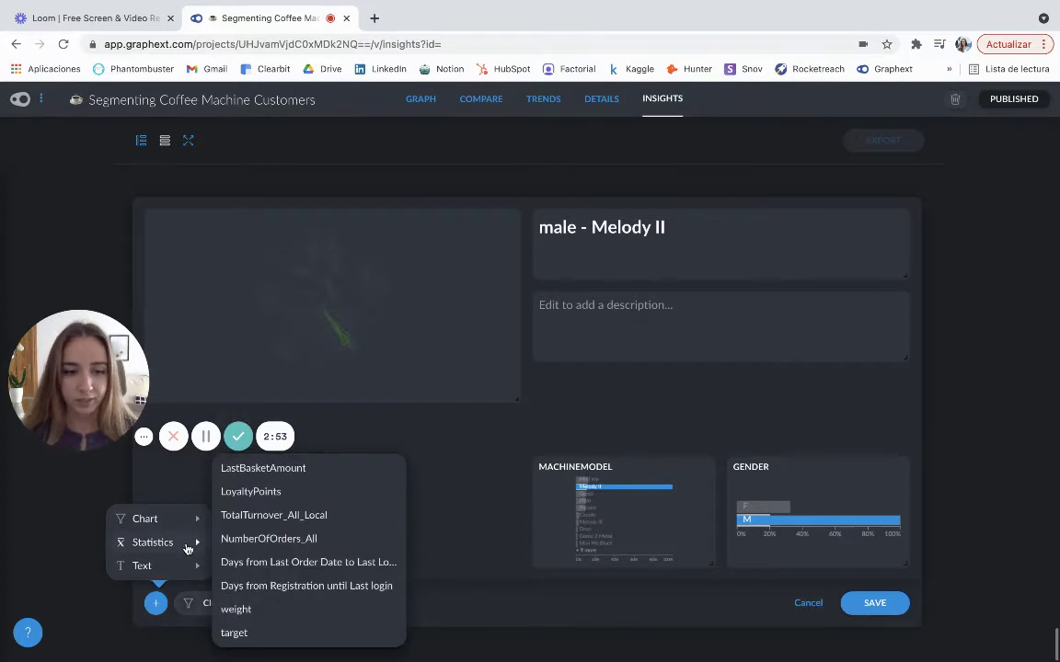
pyautogui.click(250, 492)
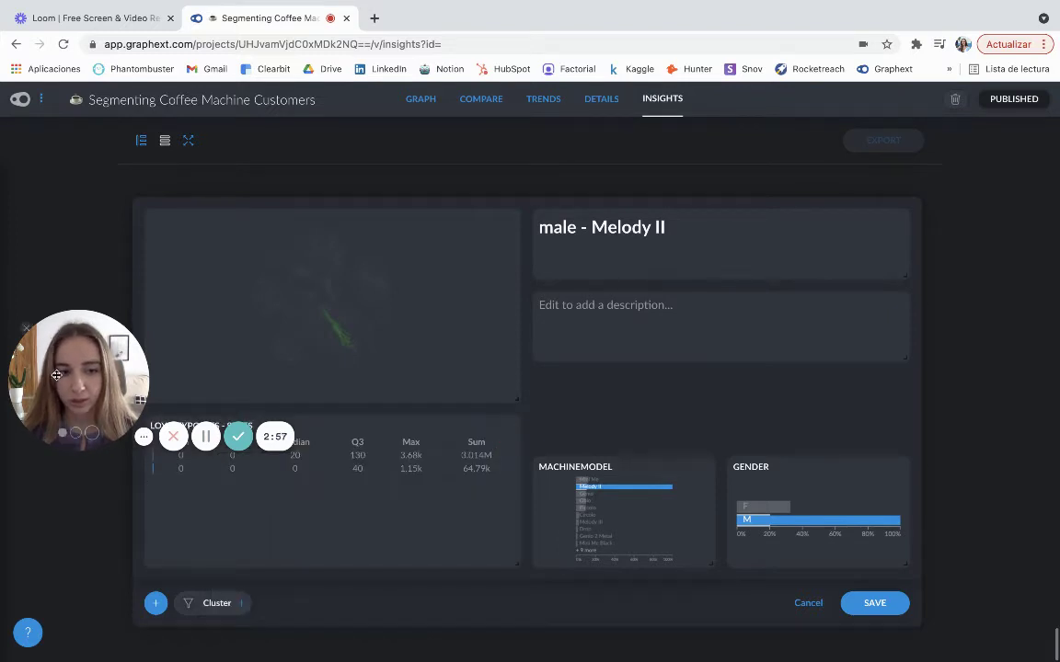
pyautogui.moveTo(60, 374); pyautogui.dragTo(60, 315)
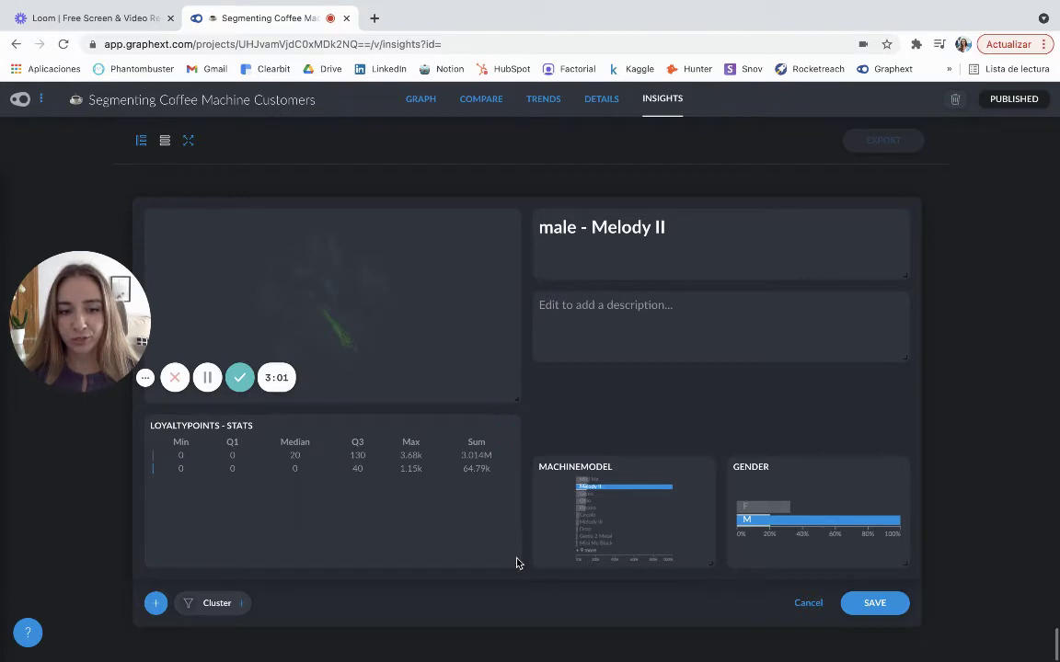
pyautogui.moveTo(516, 559); pyautogui.dragTo(517, 496)
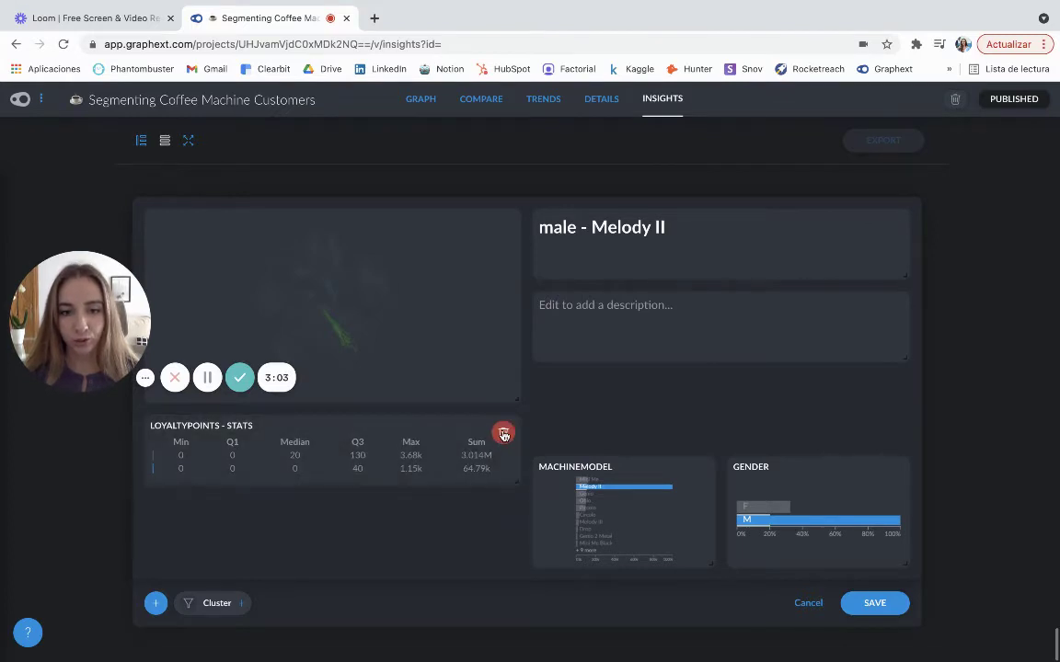
pyautogui.click(501, 430)
# Add a shorter LastBasketAmount histogram aligned with the bottom row and save the insight
pyautogui.click(152, 604)
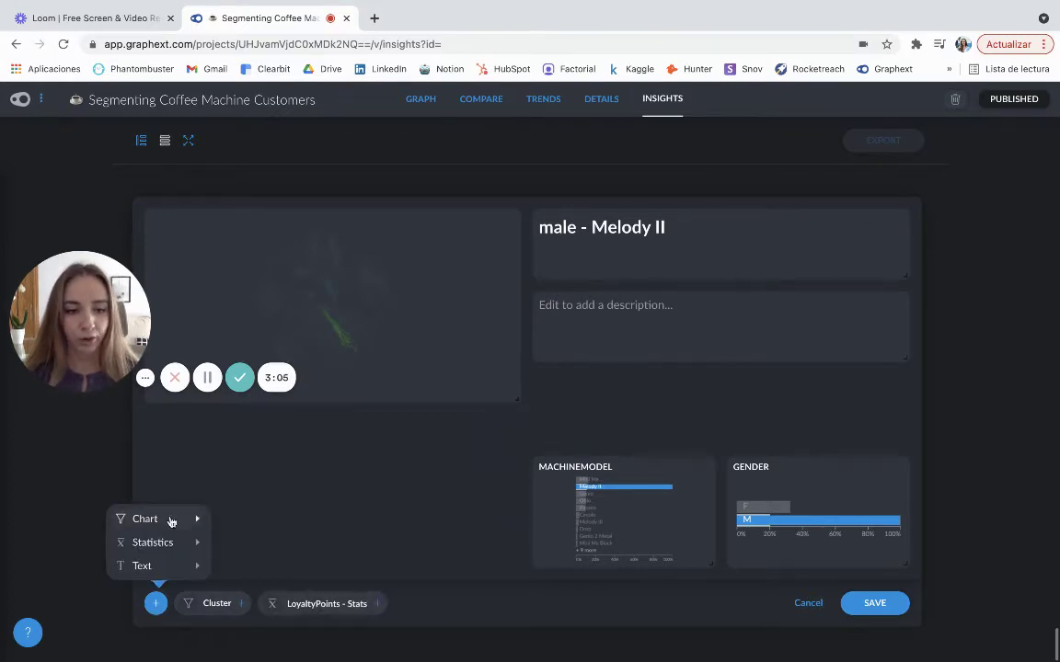
pyautogui.moveTo(171, 520)
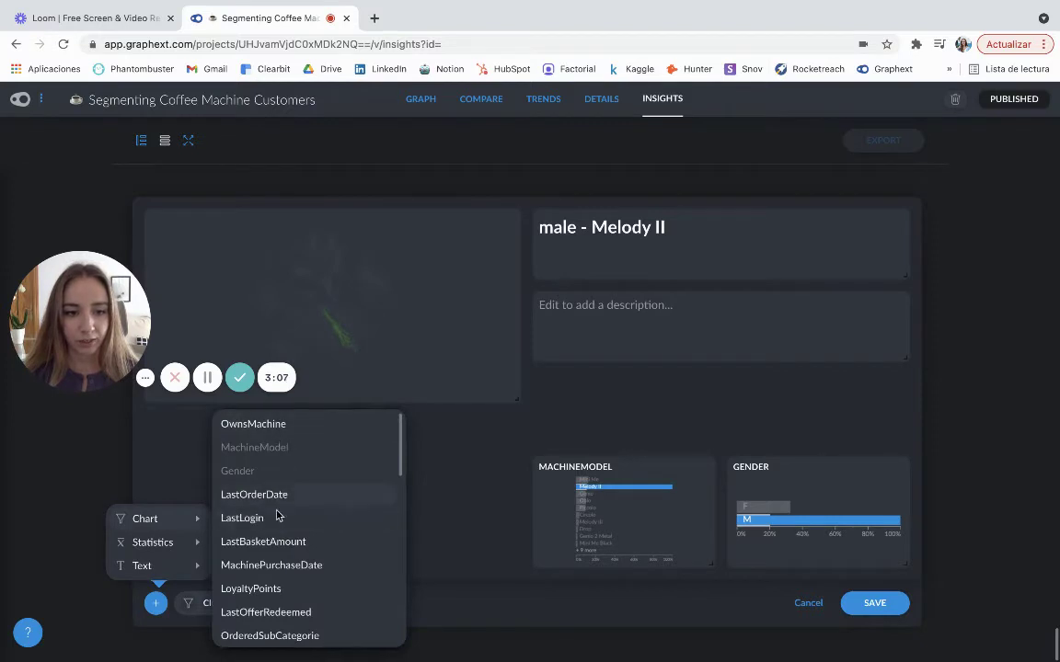
pyautogui.click(263, 541)
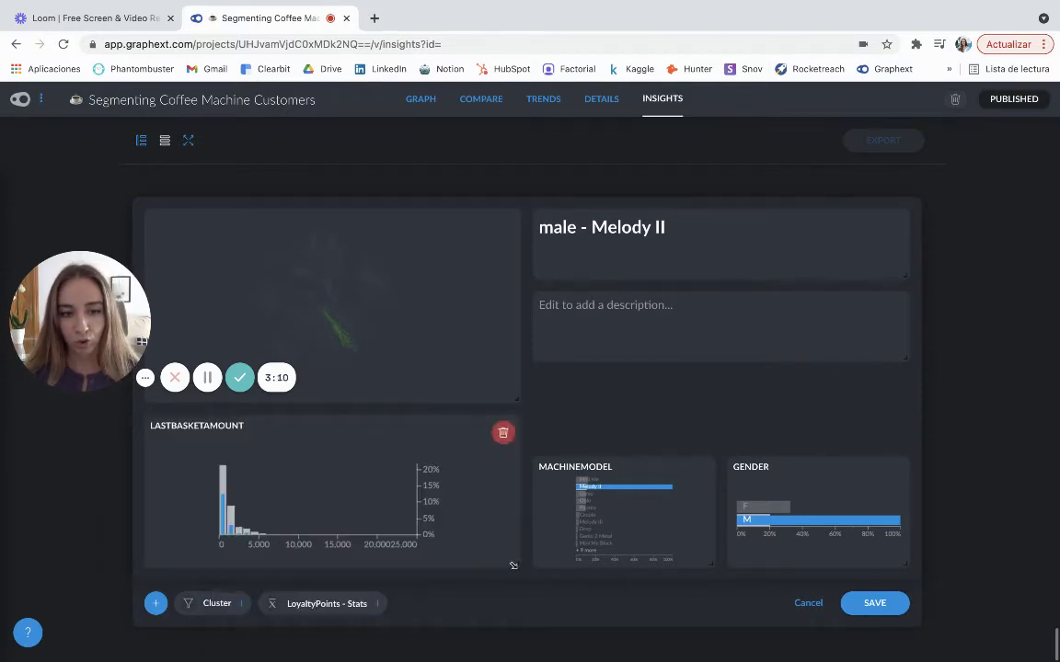
pyautogui.moveTo(514, 565); pyautogui.dragTo(488, 522)
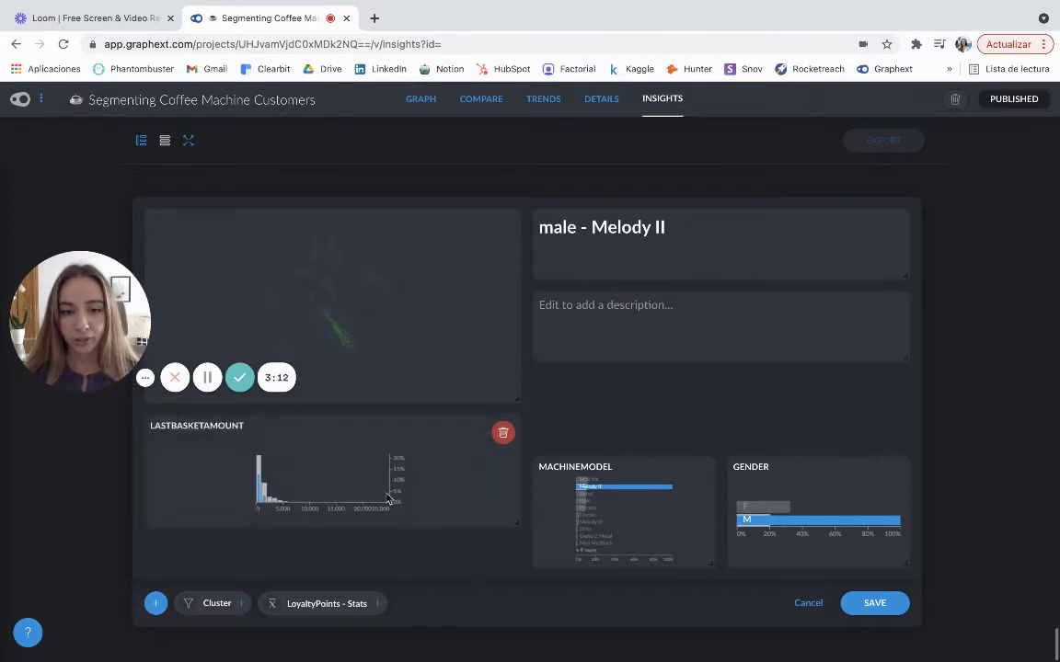
pyautogui.moveTo(386, 498); pyautogui.dragTo(393, 523)
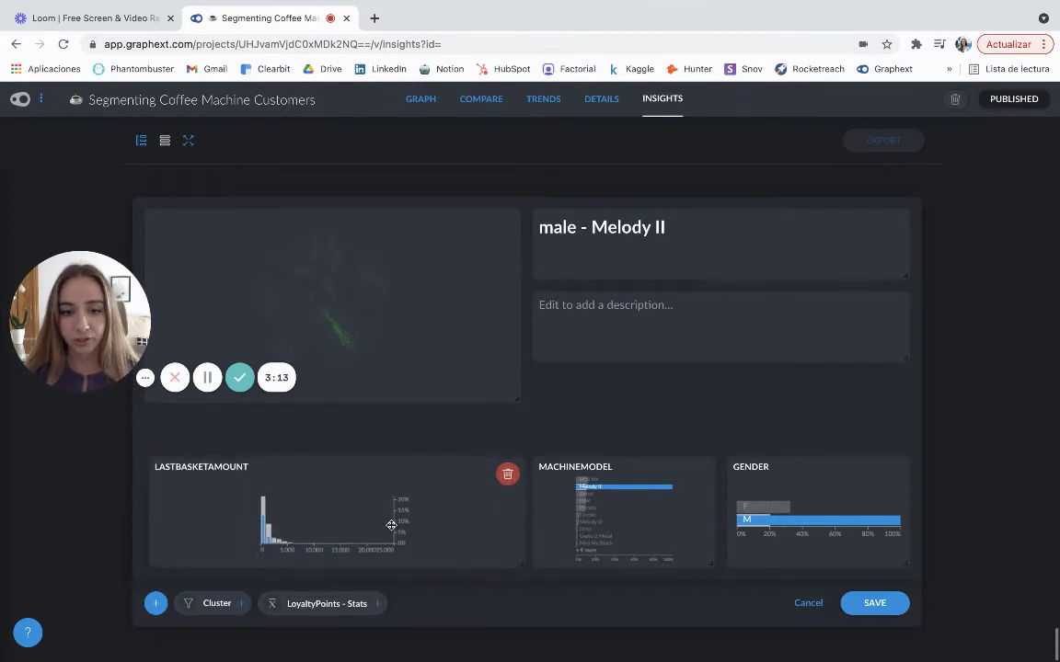
pyautogui.click(868, 603)
pyautogui.moveTo(77, 344); pyautogui.dragTo(83, 524)
# Scroll to the bottom of the Insights page to see the modified male - Melody II card with its LastBasketAmount chart
pyautogui.scroll(-5, 578, 291)
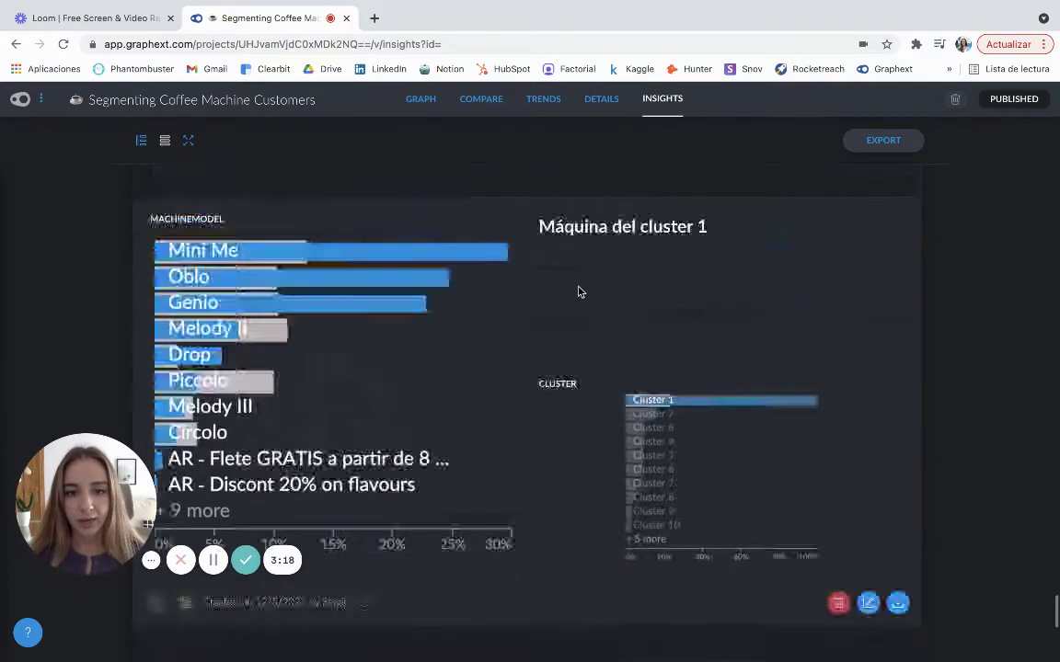
pyautogui.scroll(5, 578, 292)
pyautogui.scroll(15, 578, 292)
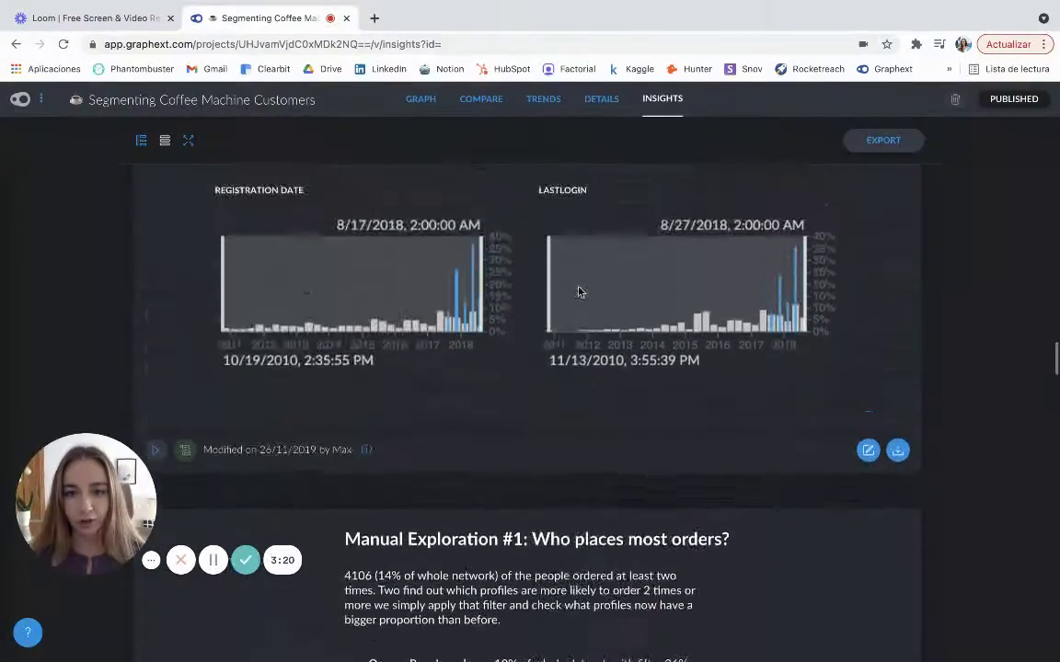
pyautogui.scroll(5, 578, 292)
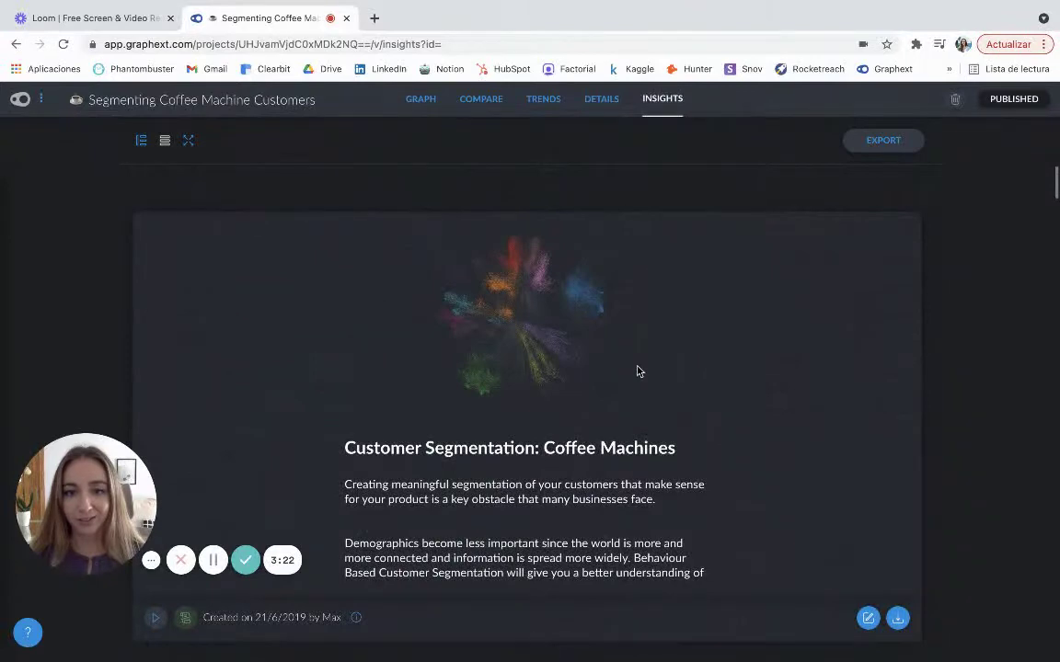
pyautogui.scroll(-3, 639, 371)
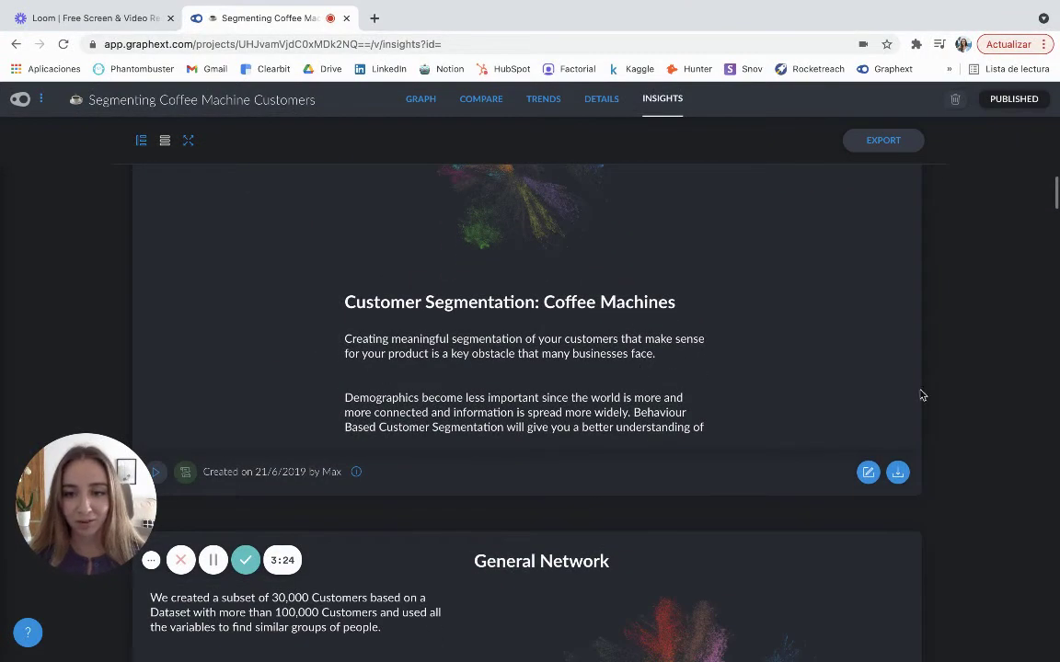
pyautogui.scroll(-7, 962, 546)
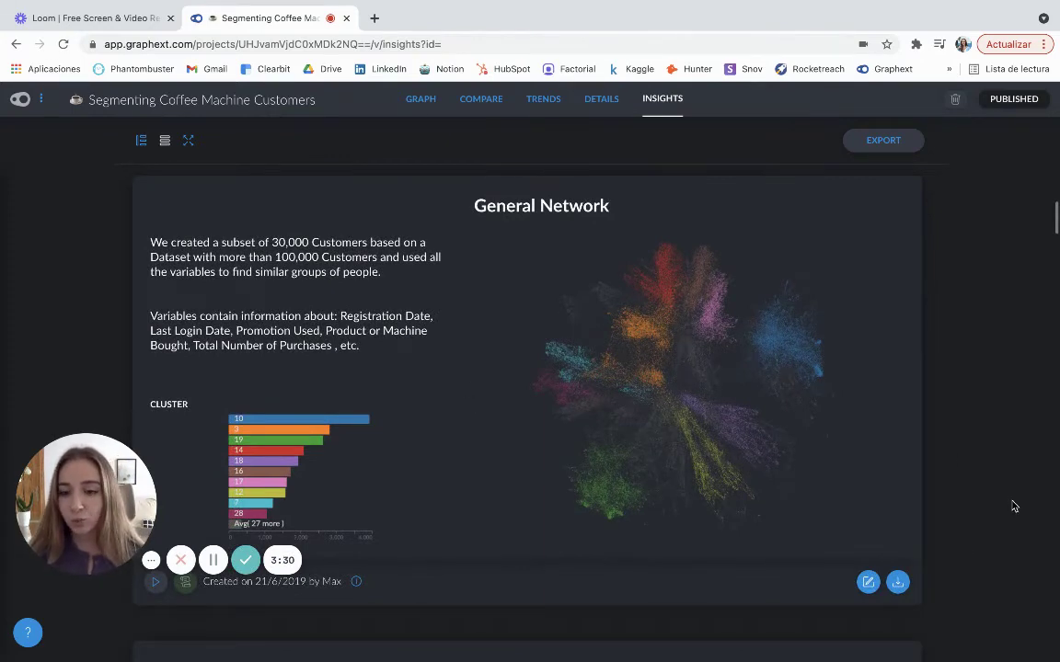
pyautogui.scroll(-15, 955, 503)
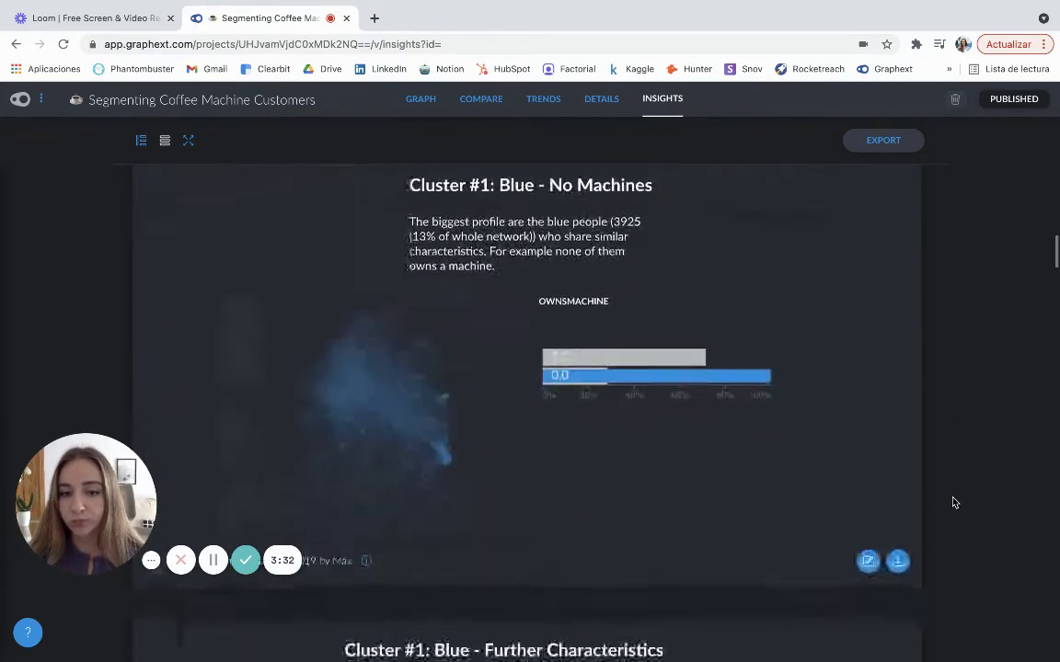
pyautogui.scroll(-5, 954, 502)
pyautogui.scroll(-2, 954, 502)
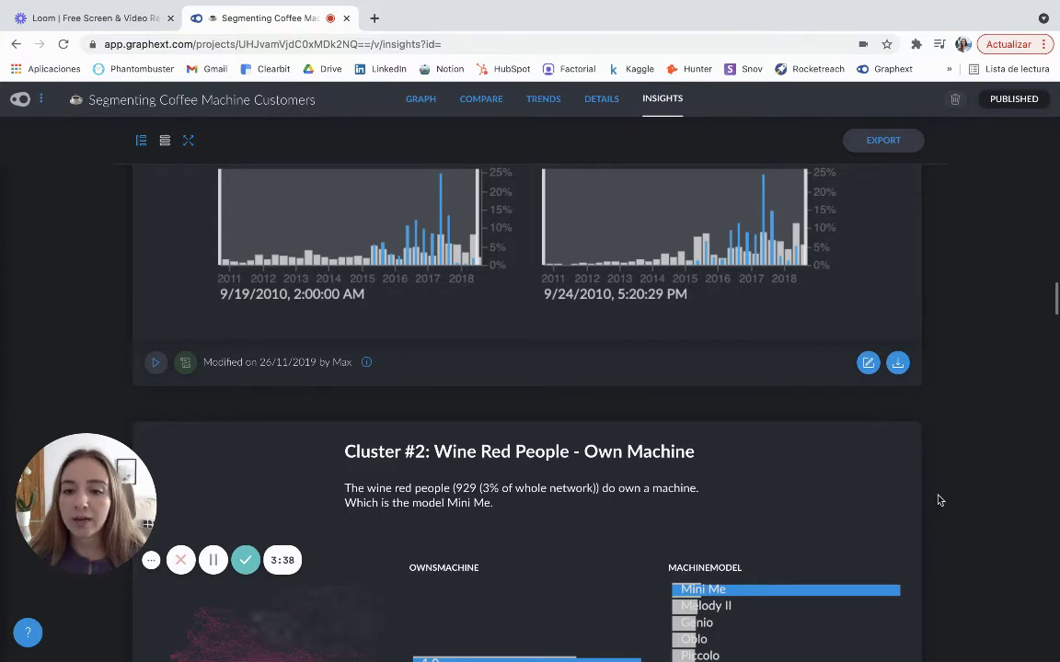
pyautogui.scroll(-4, 947, 497)
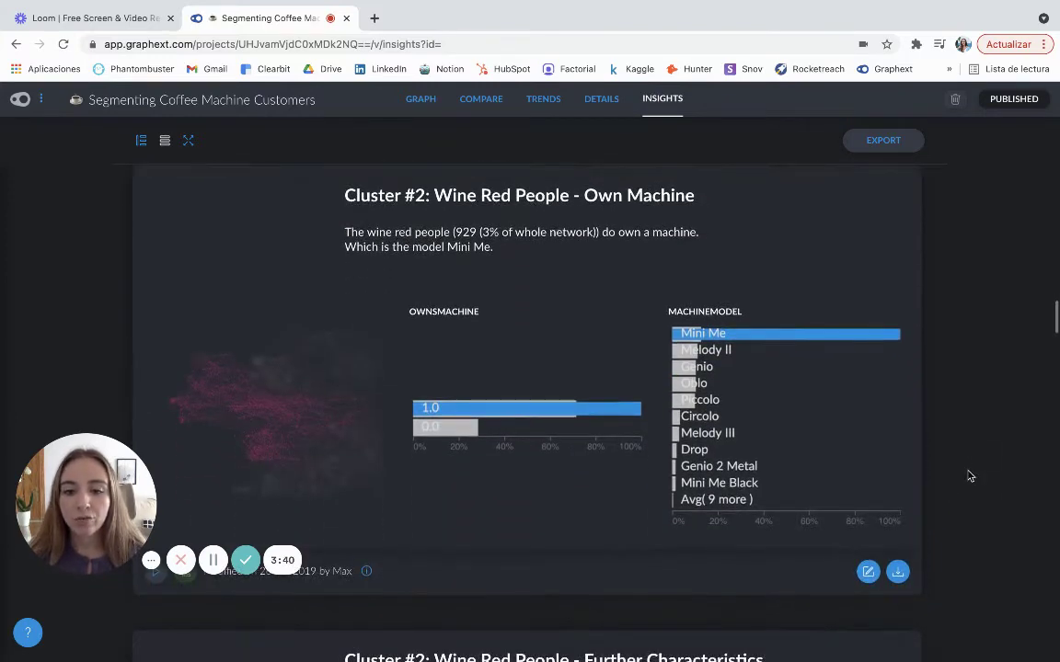
pyautogui.scroll(-2, 968, 474)
pyautogui.scroll(-7, 968, 476)
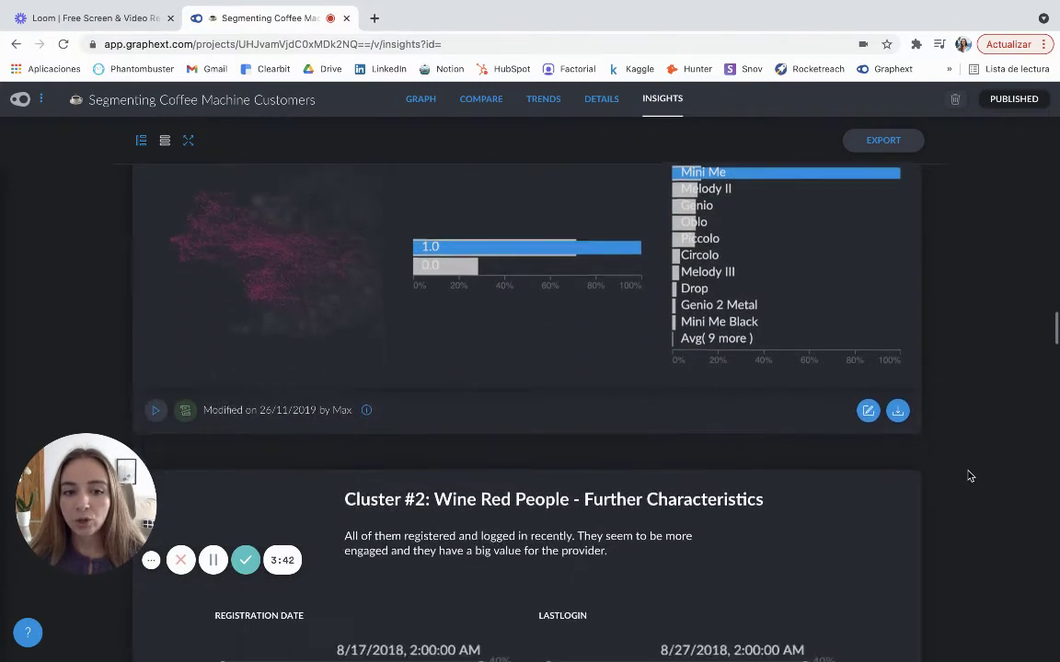
pyautogui.scroll(-20, 968, 476)
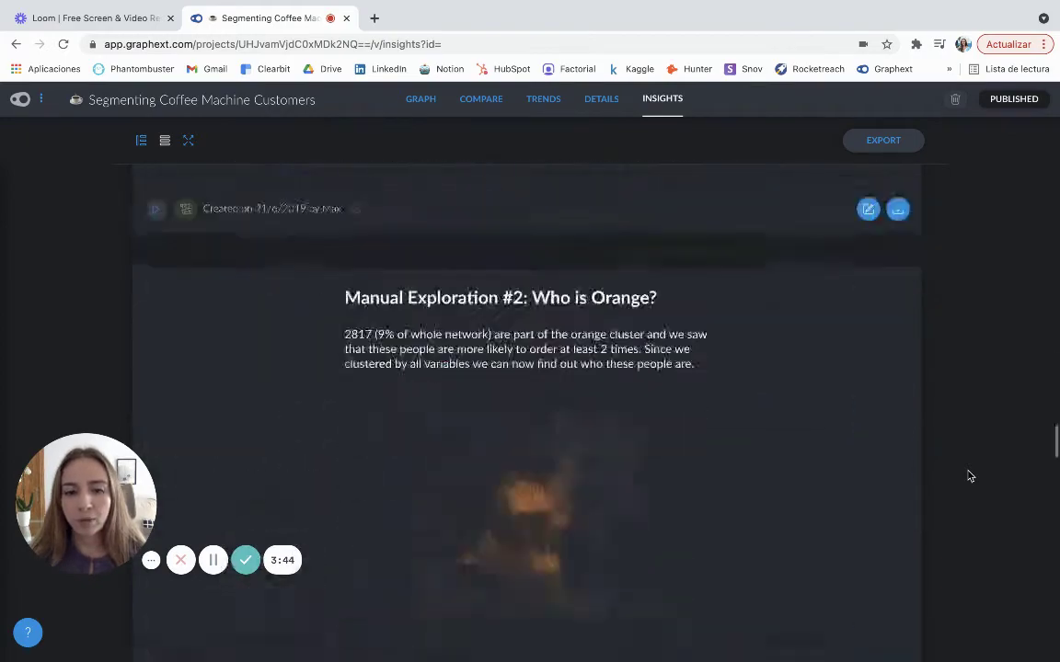
pyautogui.scroll(-8, 969, 475)
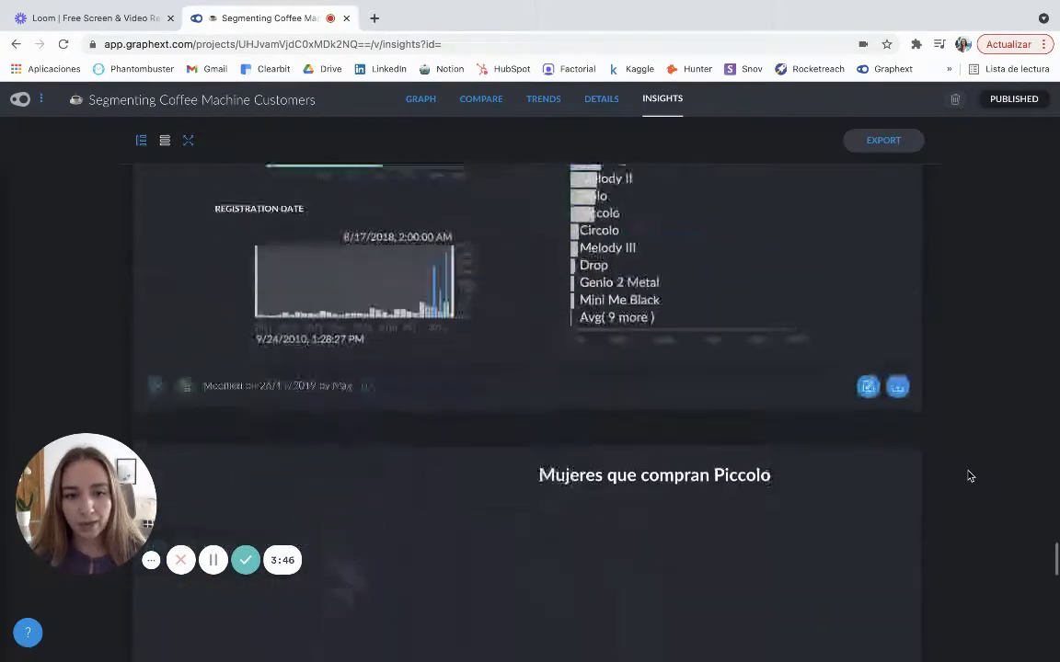
pyautogui.scroll(-15, 968, 475)
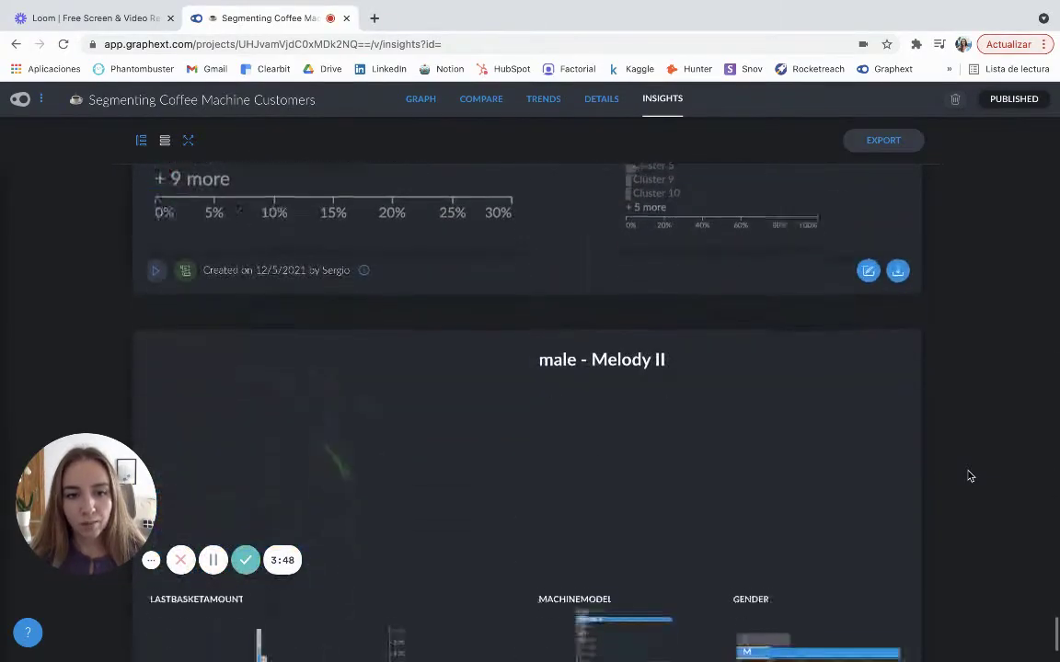
pyautogui.moveTo(85, 501); pyautogui.dragTo(93, 405)
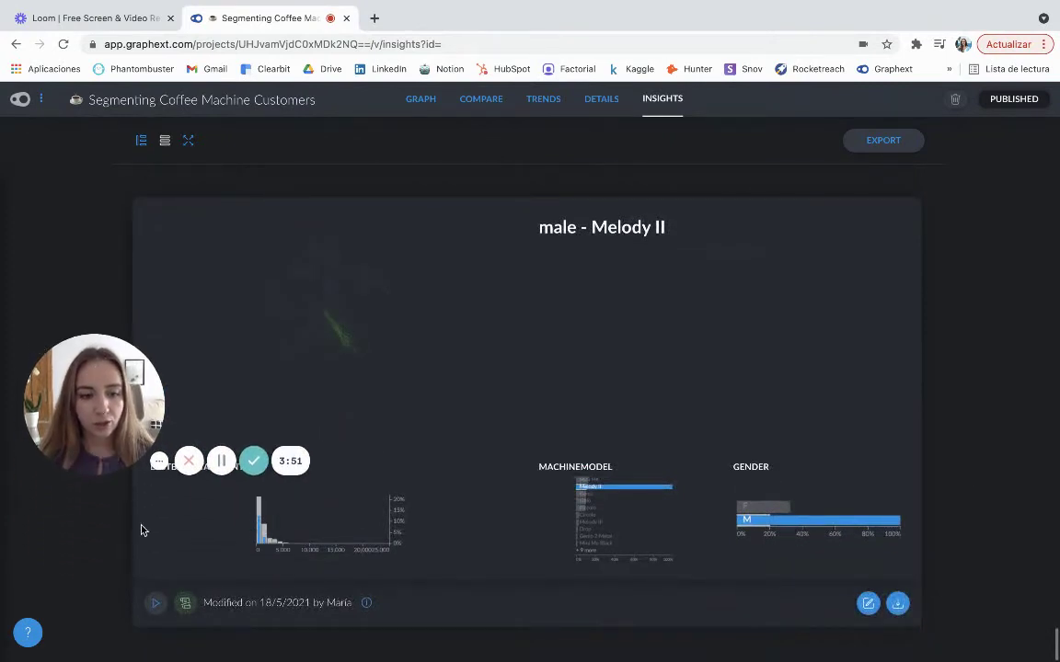
pyautogui.click(156, 605)
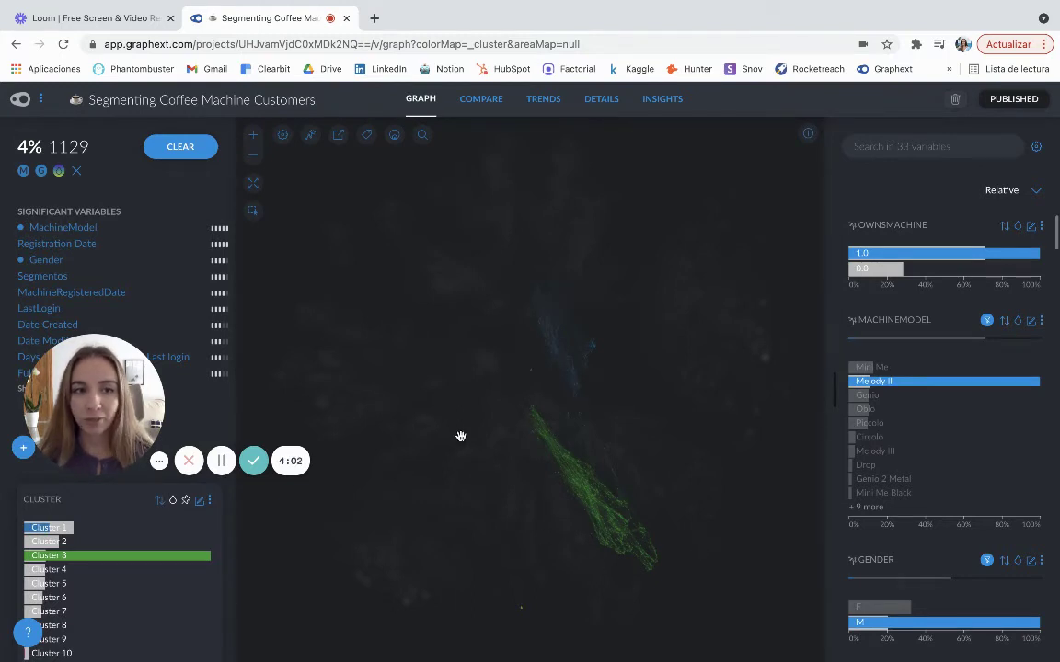
pyautogui.click(657, 103)
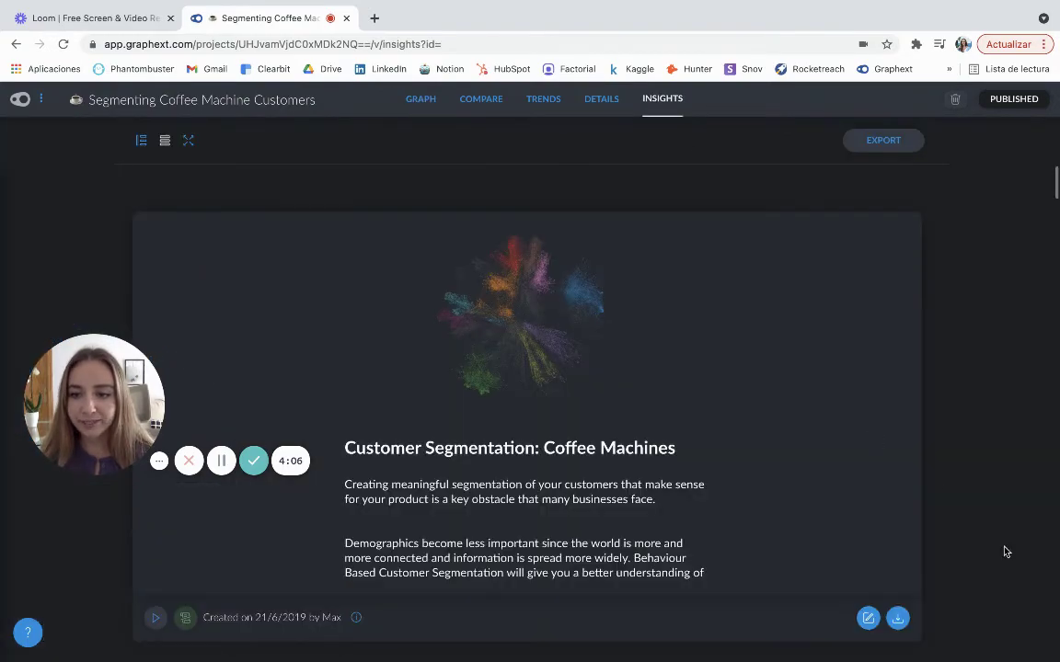
pyautogui.scroll(-20, 1006, 552)
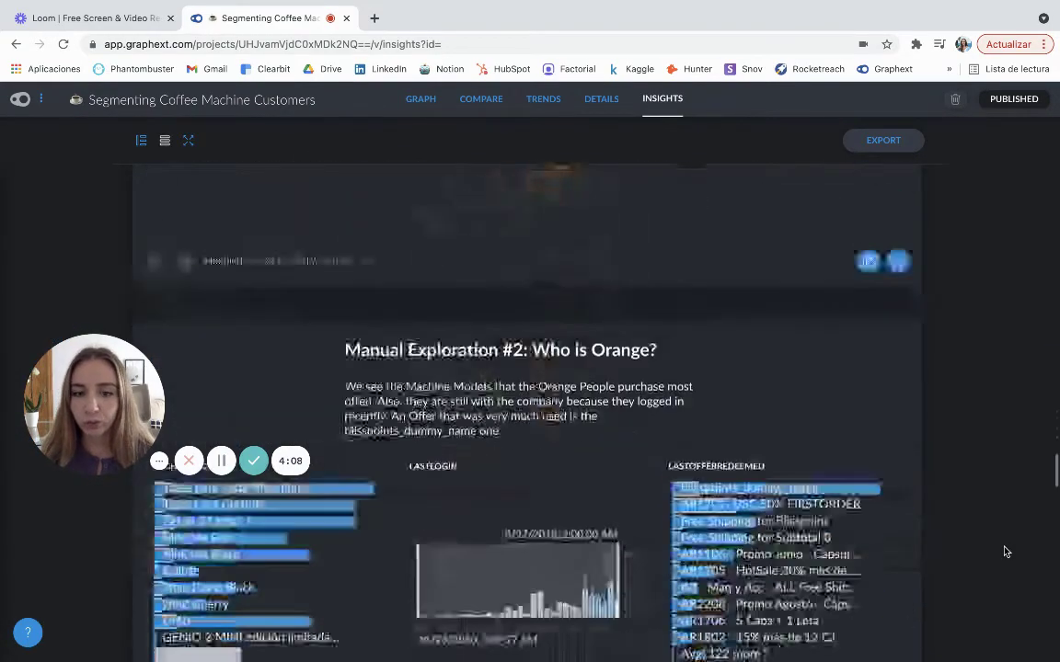
pyautogui.scroll(-20, 1007, 552)
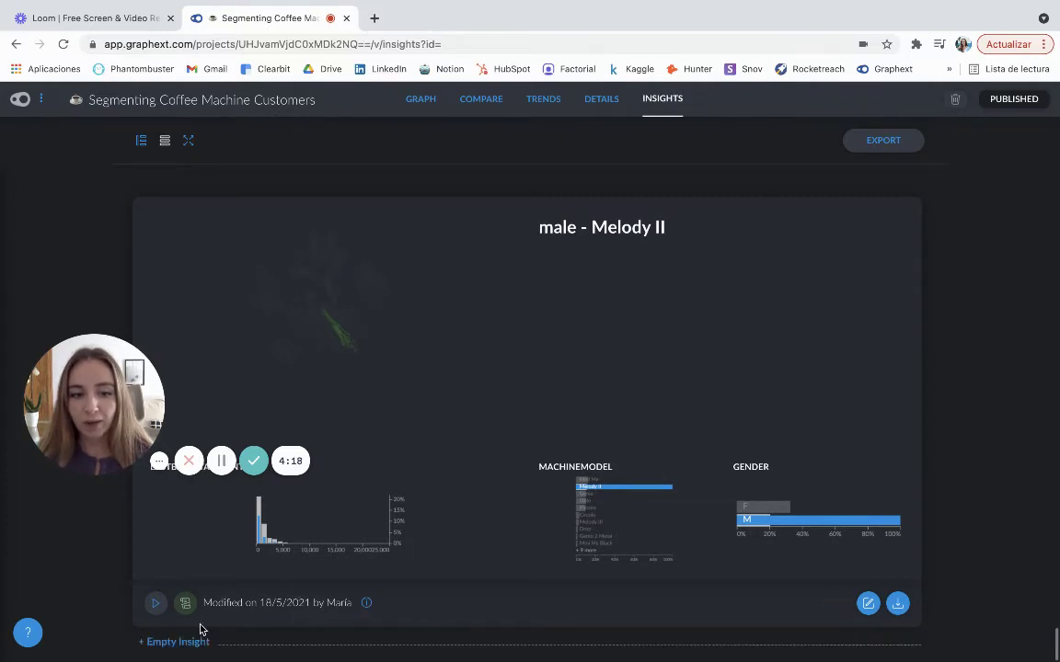
pyautogui.scroll(3, 201, 552)
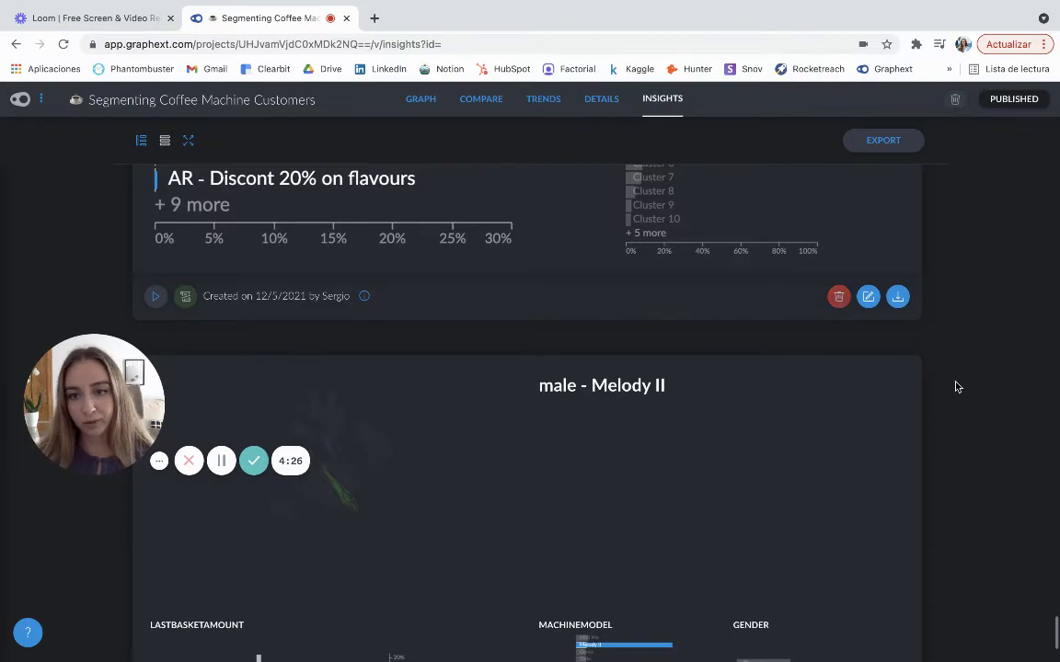
pyautogui.scroll(-2, 957, 494)
pyautogui.scroll(20, 957, 495)
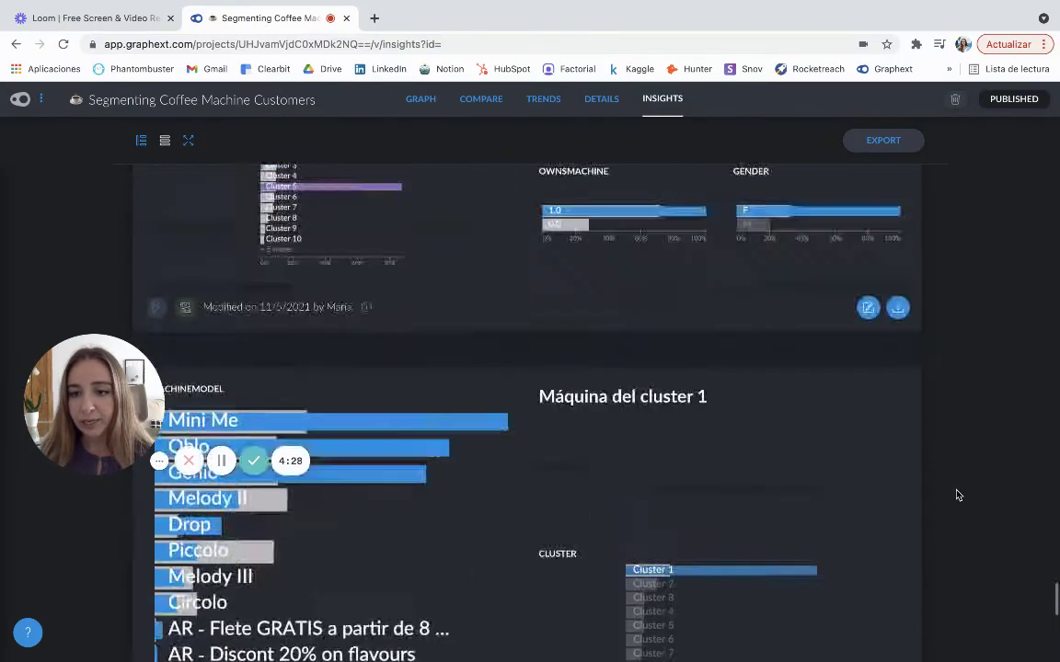
pyautogui.scroll(15, 956, 495)
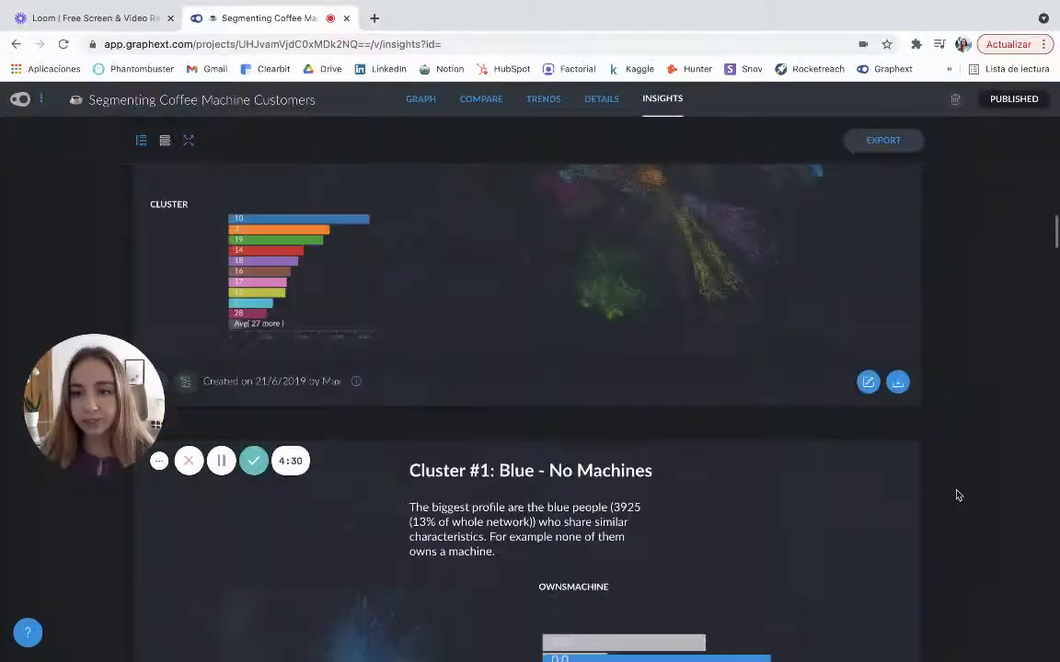
pyautogui.scroll(-1, 981, 388)
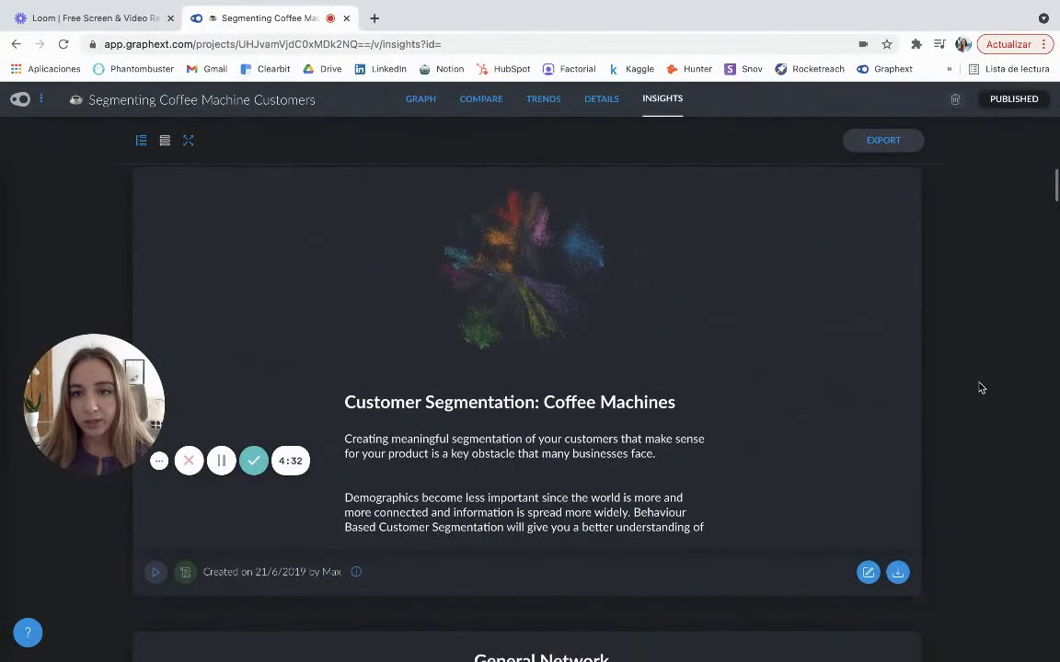
pyautogui.scroll(1, 981, 388)
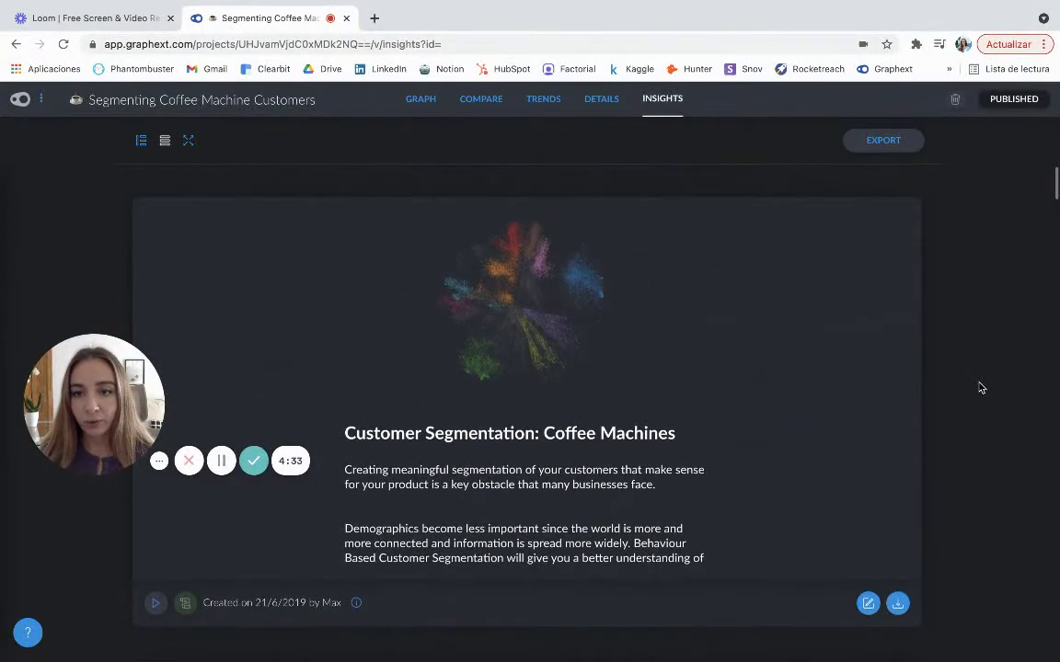
pyautogui.click(900, 608)
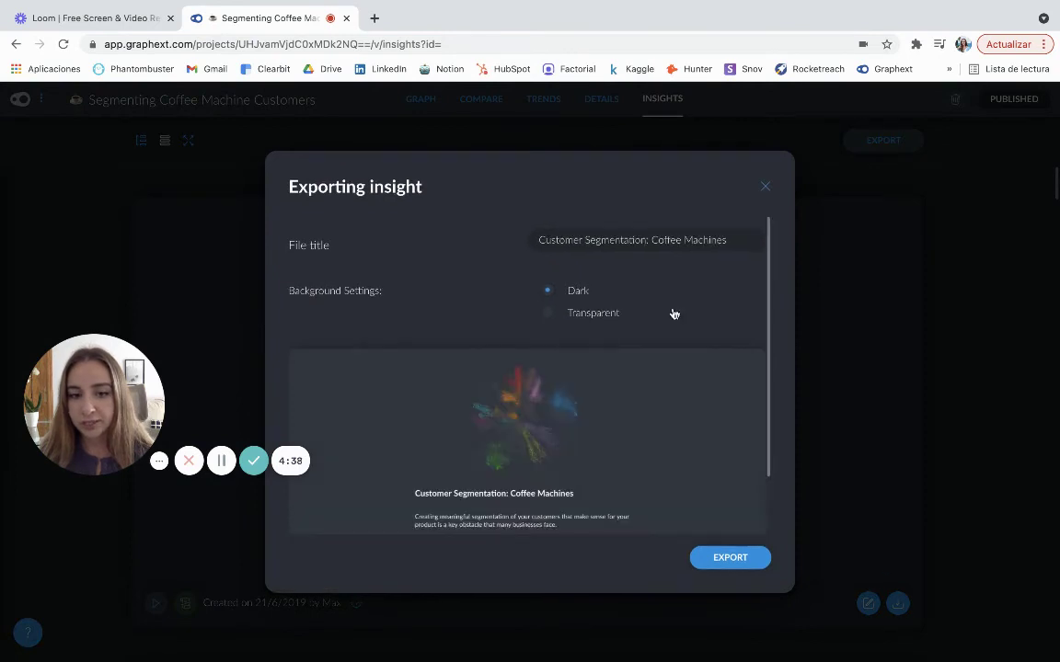
pyautogui.scroll(-2, 685, 405)
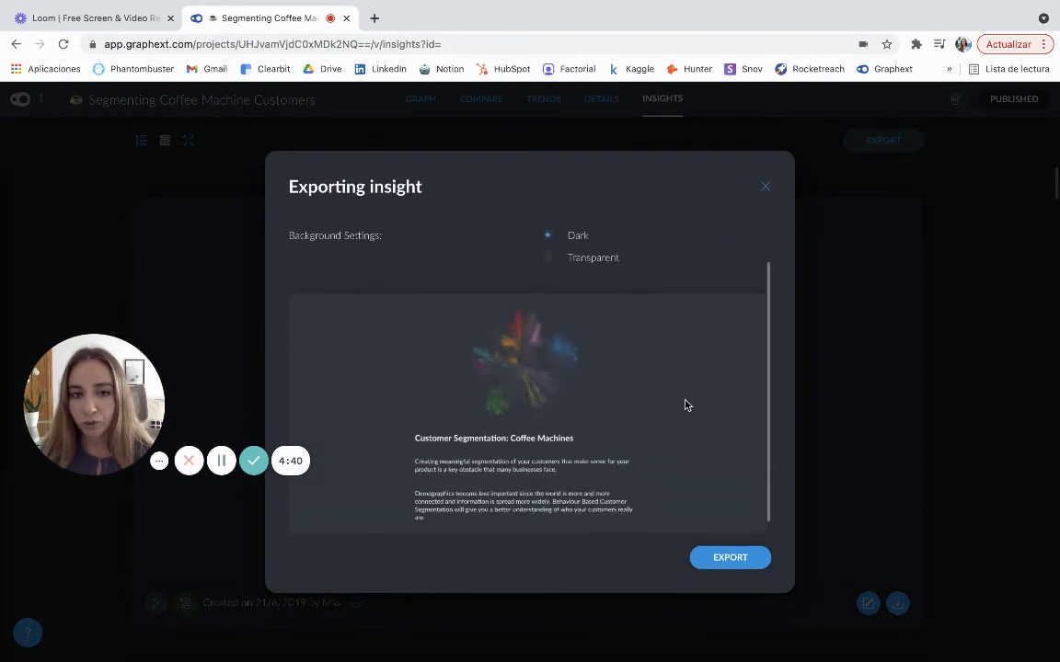
pyautogui.click(548, 259)
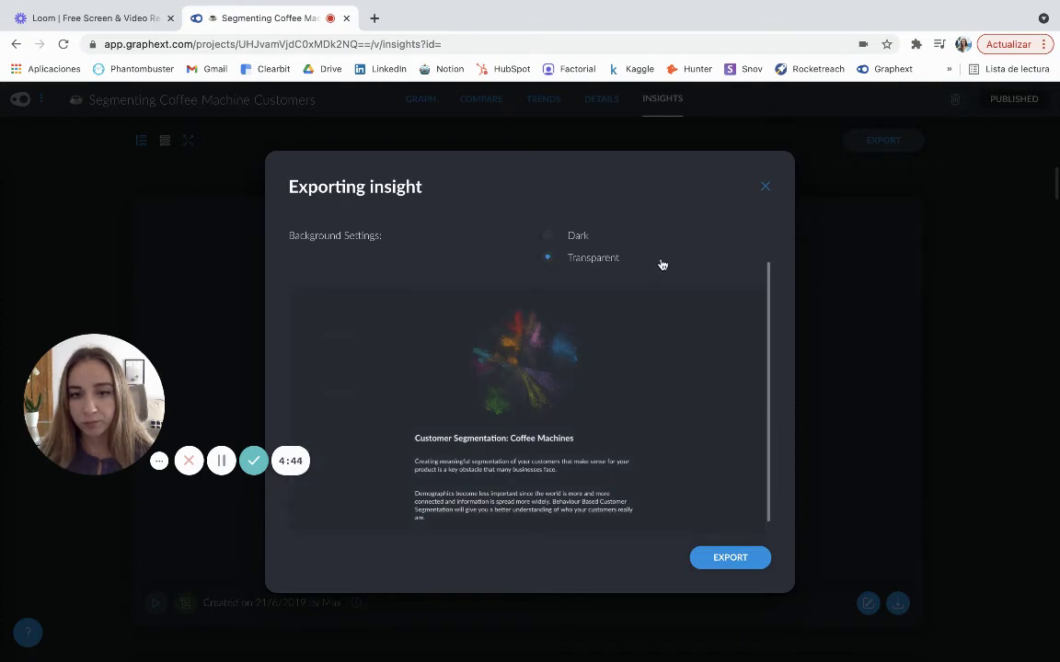
pyautogui.scroll(2, 662, 265)
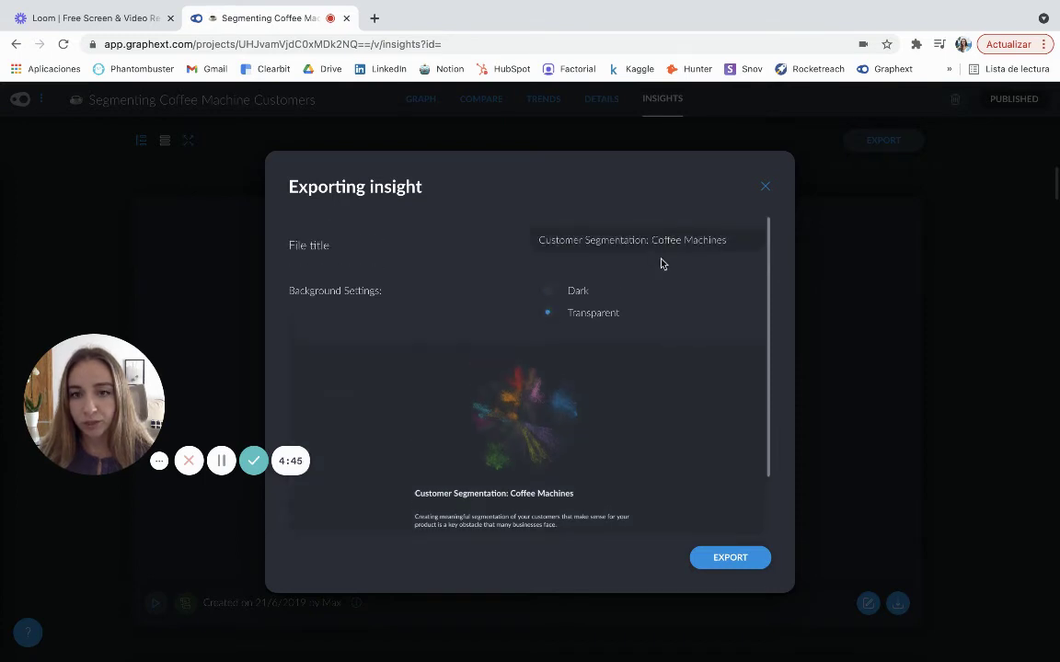
pyautogui.click(765, 189)
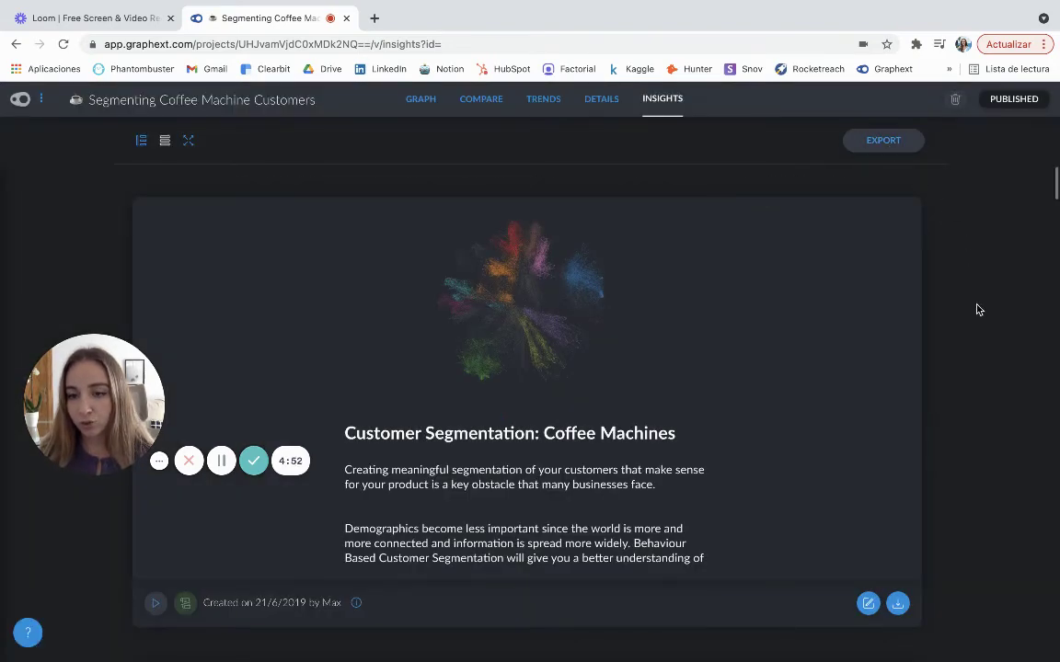
# Start a new publication of the project including Insights, using the Original layout
pyautogui.scroll(-5, 978, 309)
pyautogui.scroll(5, 978, 309)
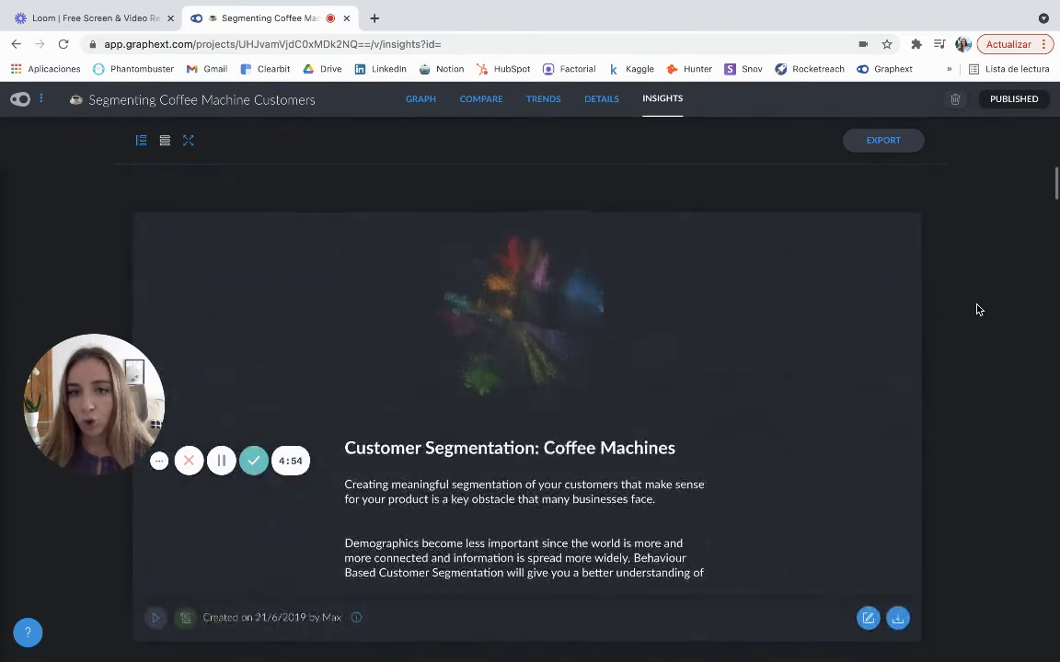
pyautogui.click(1012, 102)
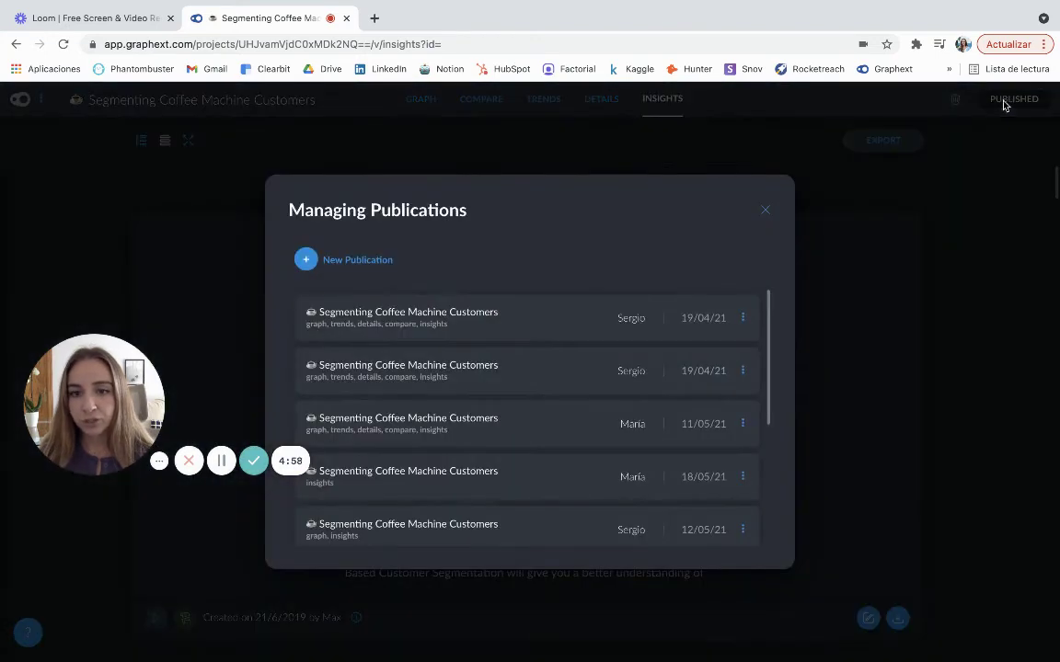
pyautogui.click(362, 261)
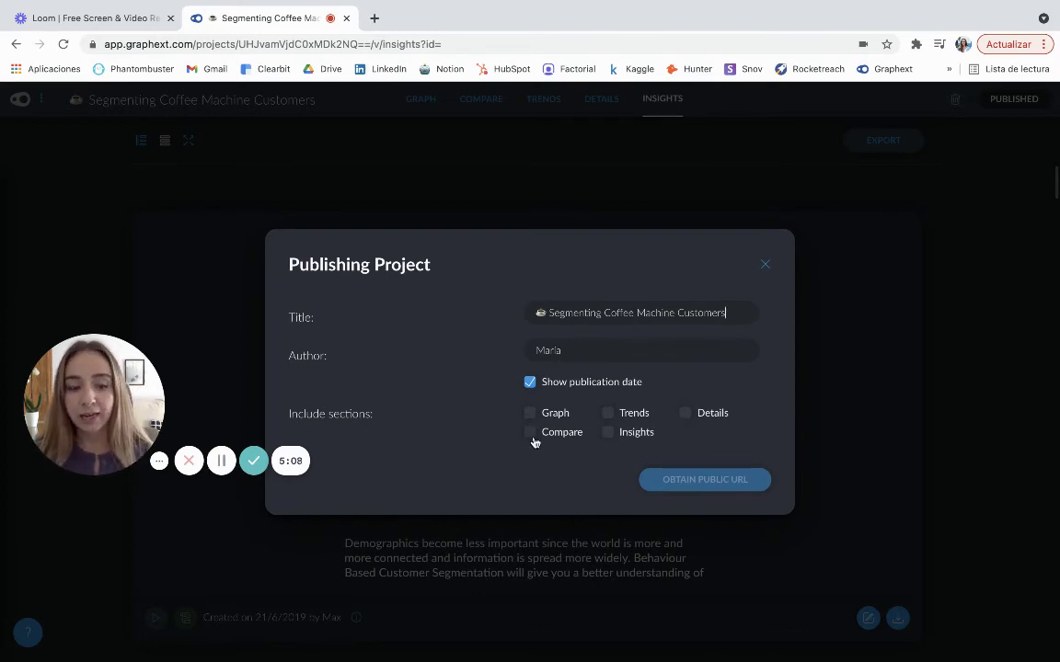
pyautogui.click(609, 437)
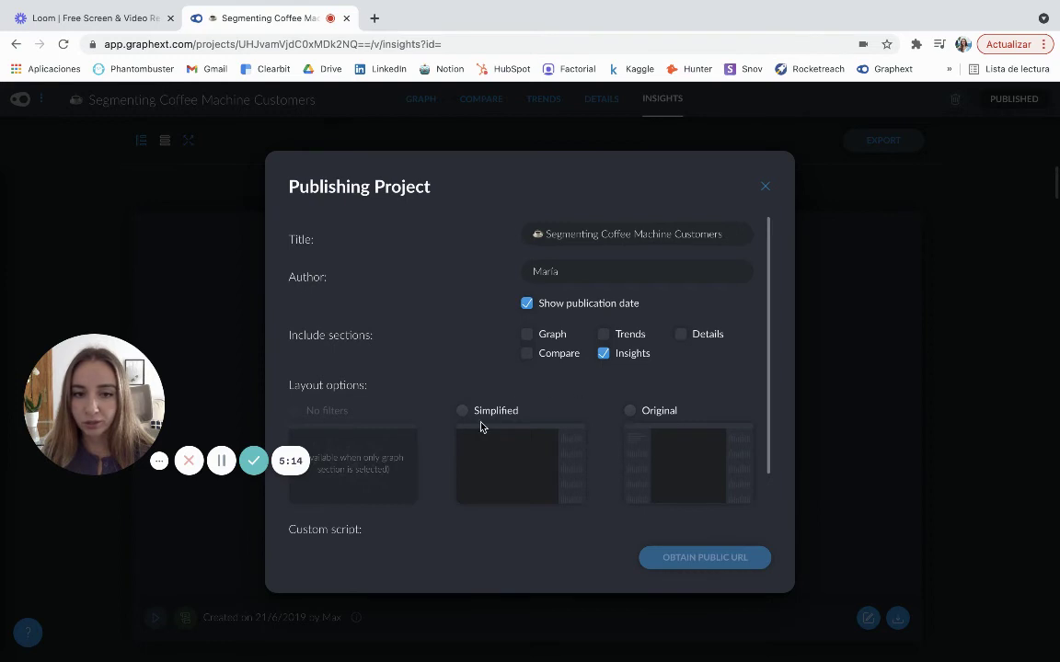
pyautogui.click(631, 413)
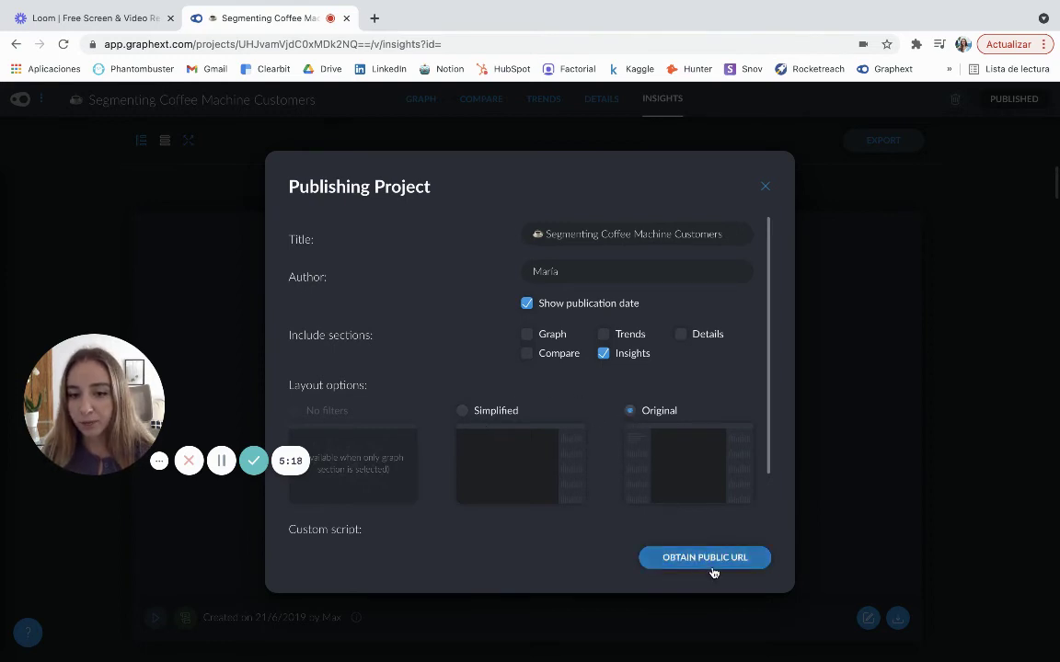
# Add the Graph, Compare, Trends and Details sections and obtain the public URL
pyautogui.click(526, 334)
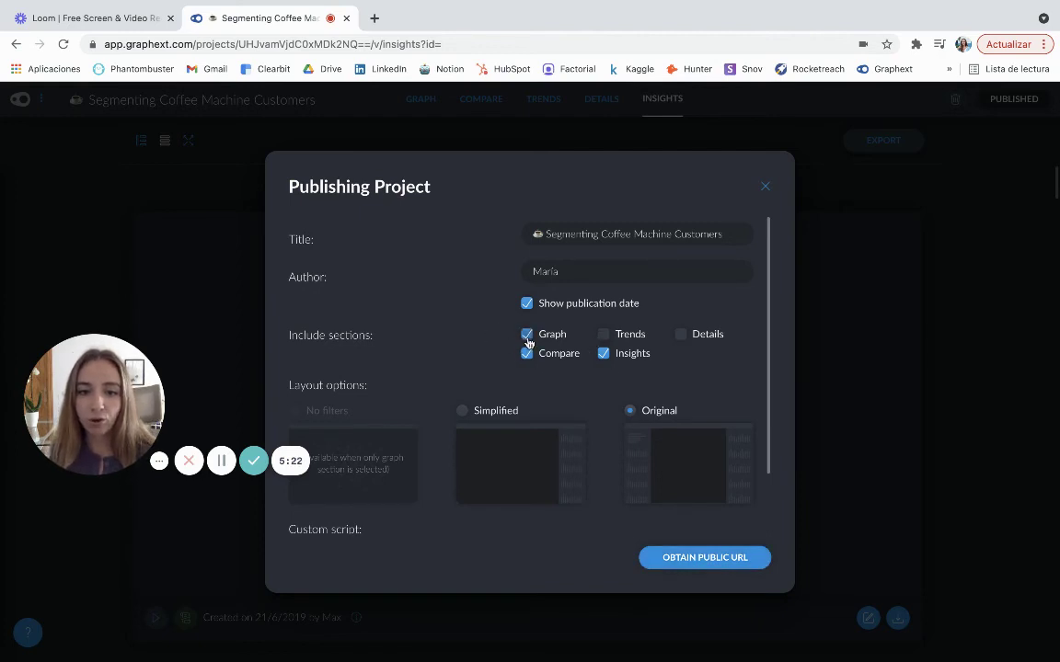
pyautogui.click(604, 334)
pyautogui.click(682, 334)
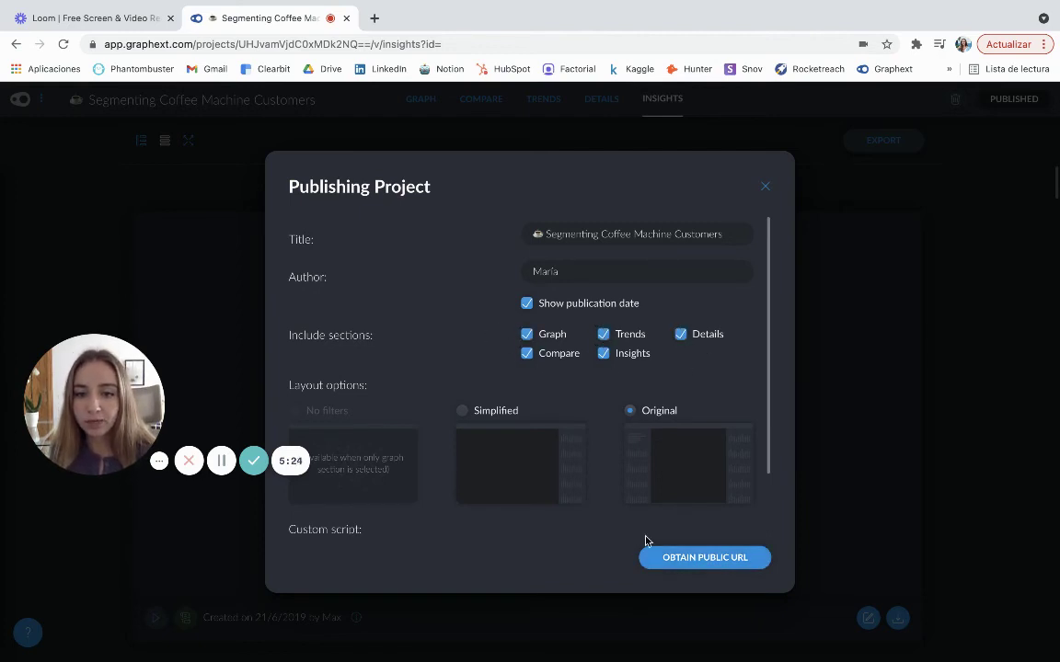
pyautogui.click(669, 558)
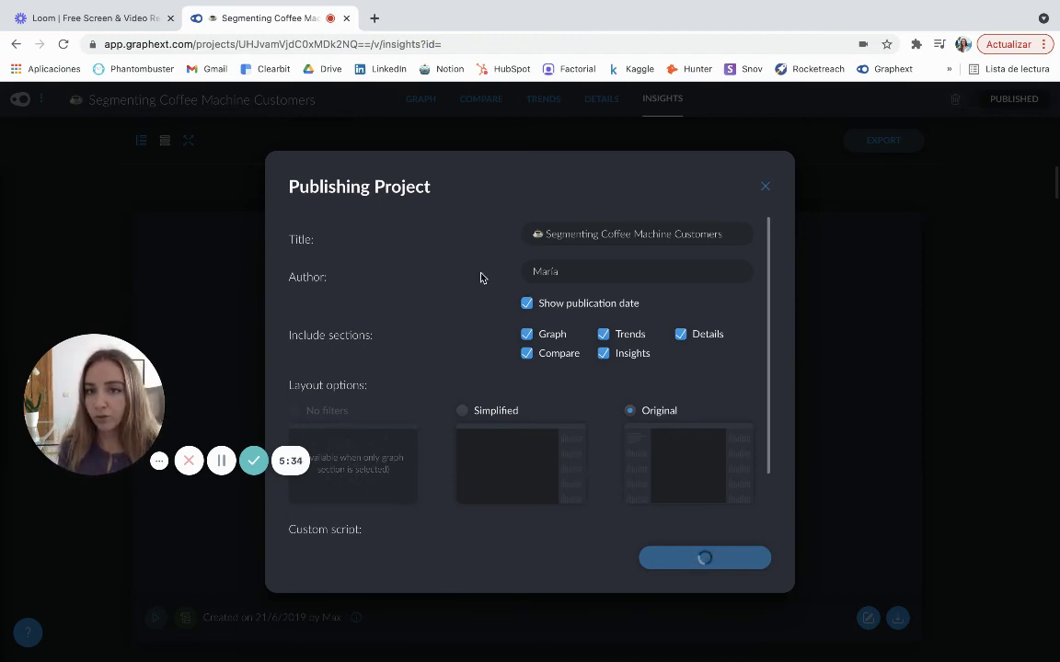
pyautogui.click(764, 187)
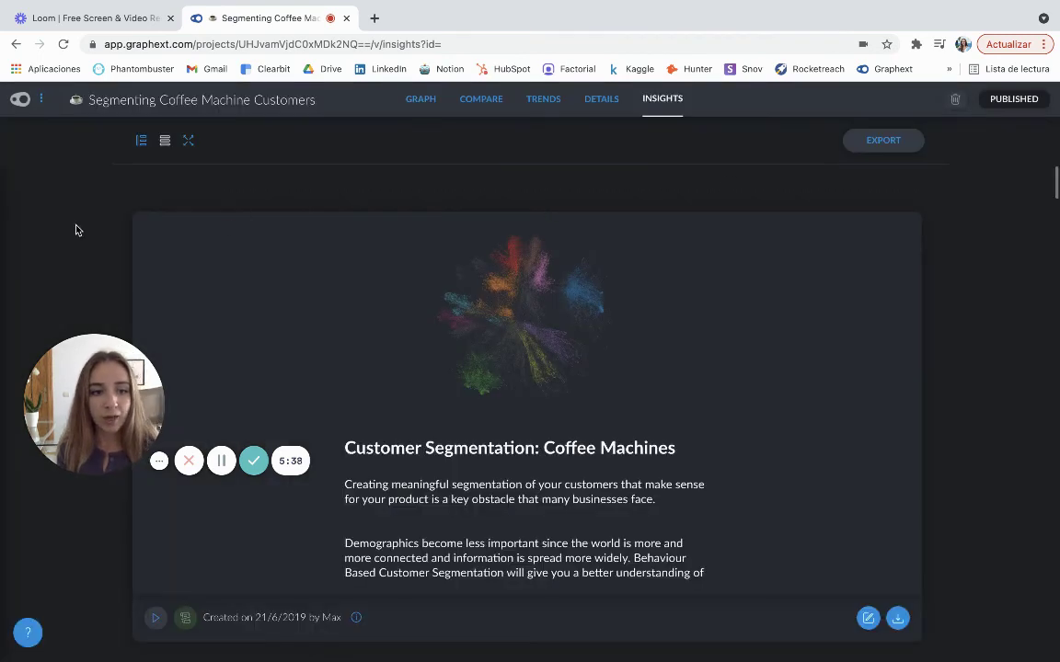
pyautogui.moveTo(67, 394); pyautogui.dragTo(168, 509)
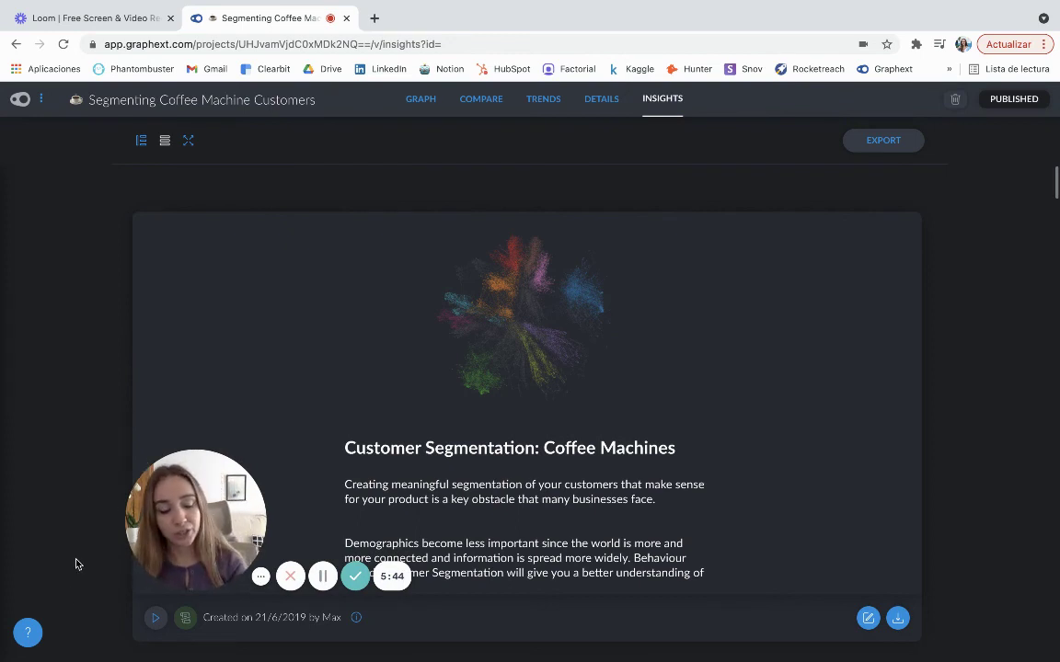
pyautogui.click(28, 633)
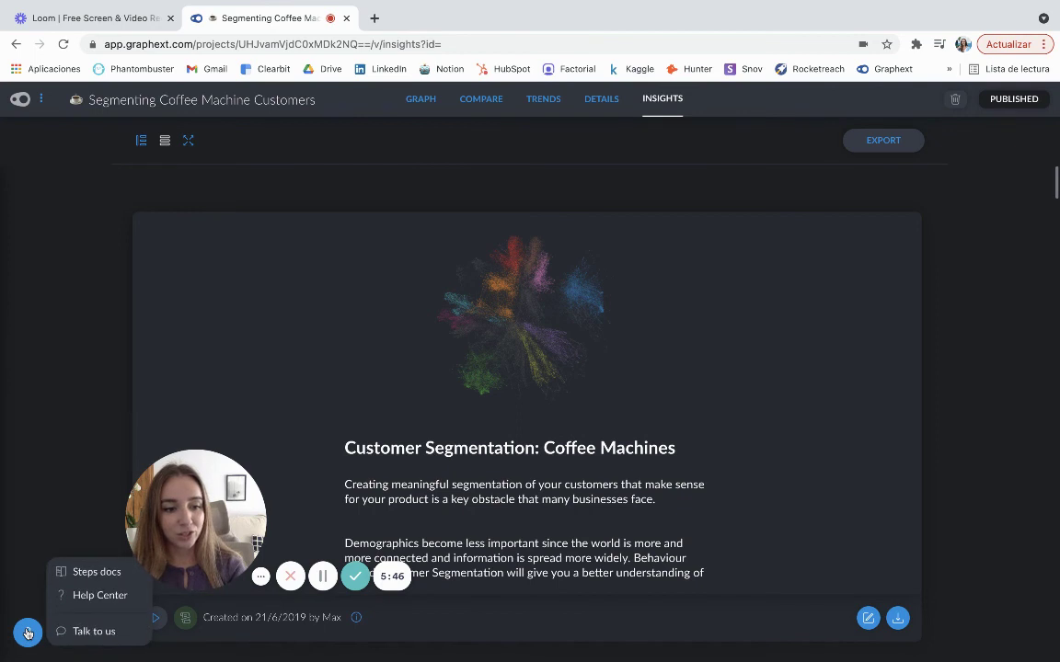
pyautogui.click(79, 631)
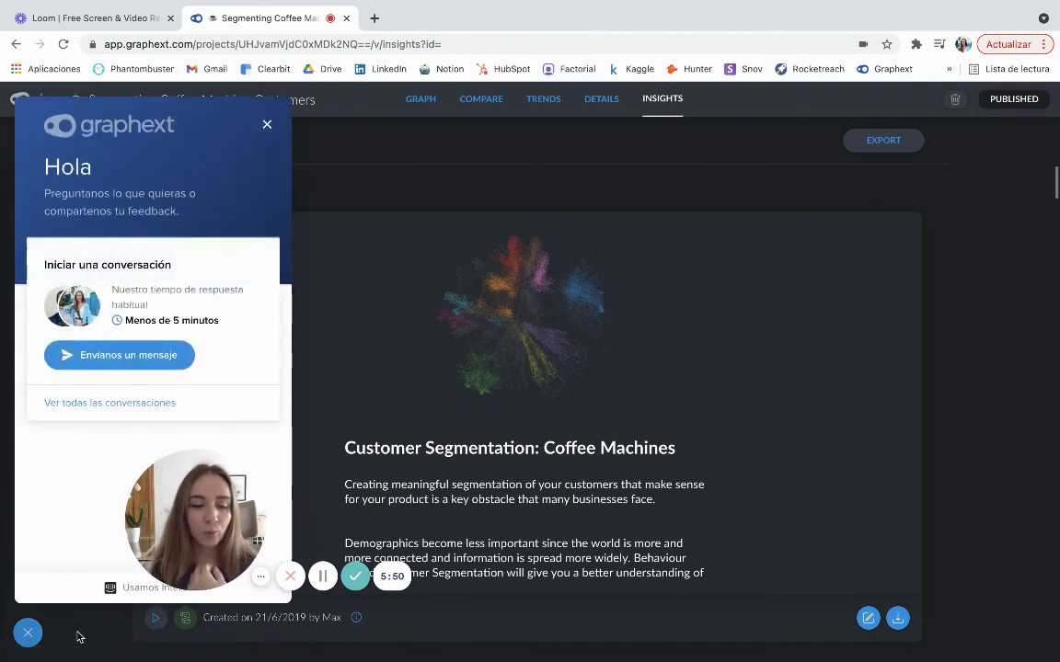
pyautogui.click(266, 124)
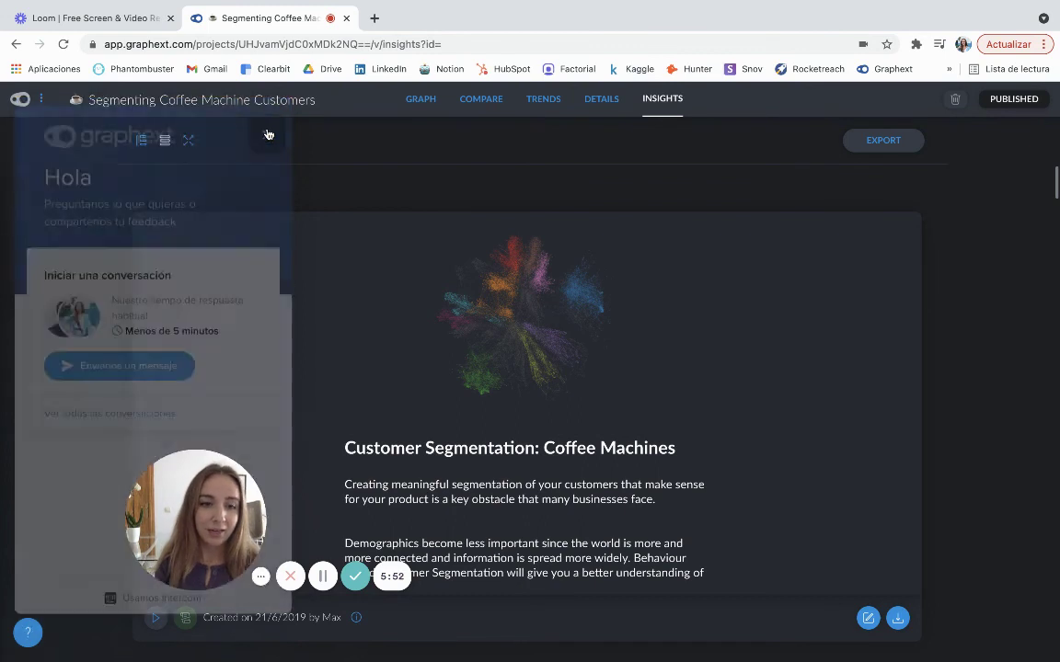